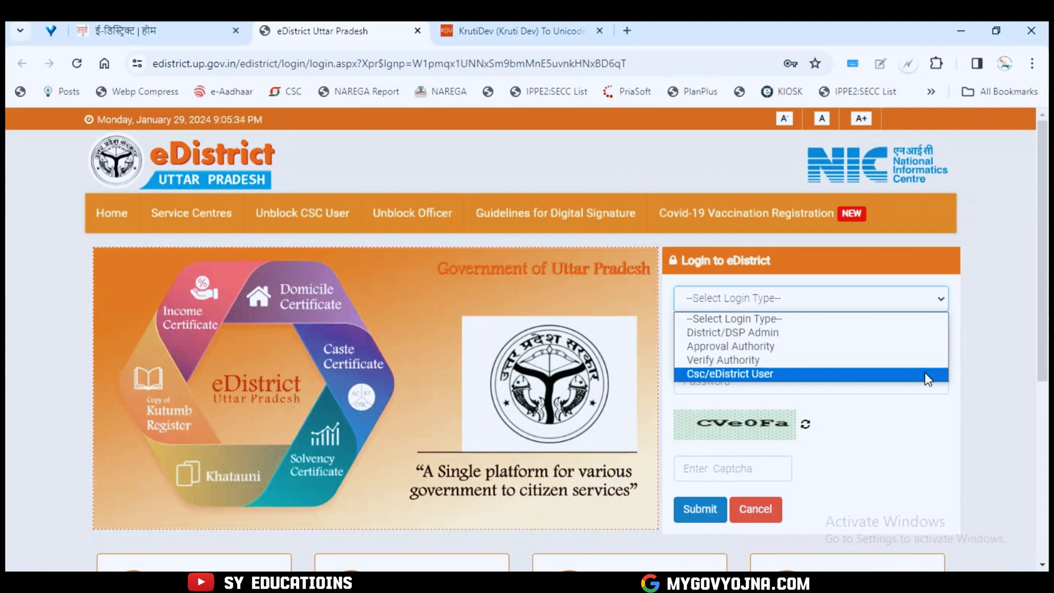
Sign in as Csc/eDistrict User with the account username and password and the displayed captcha code
left_click(927, 376)
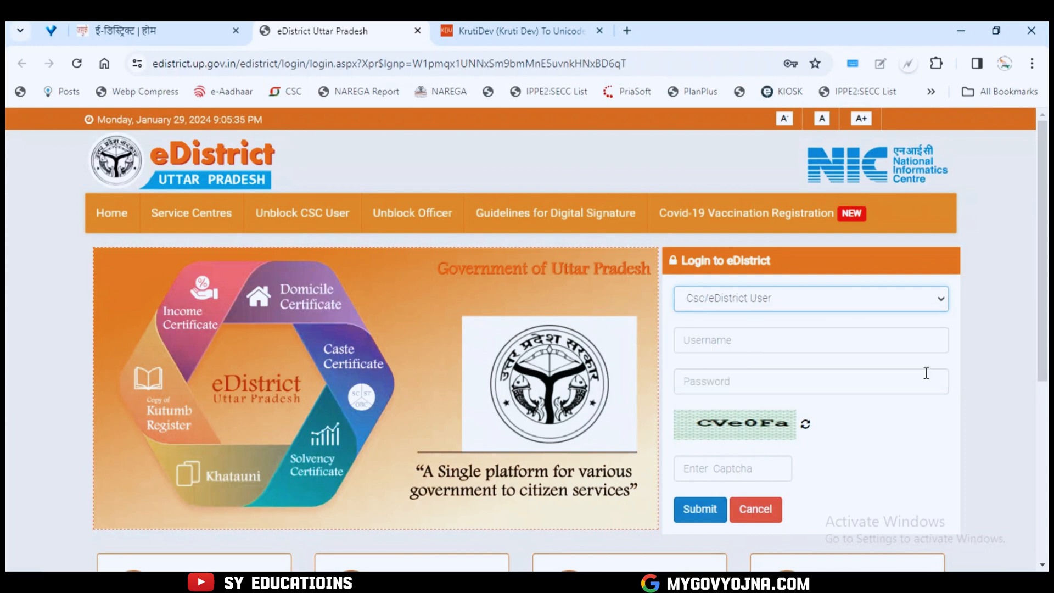
left_click(732, 344)
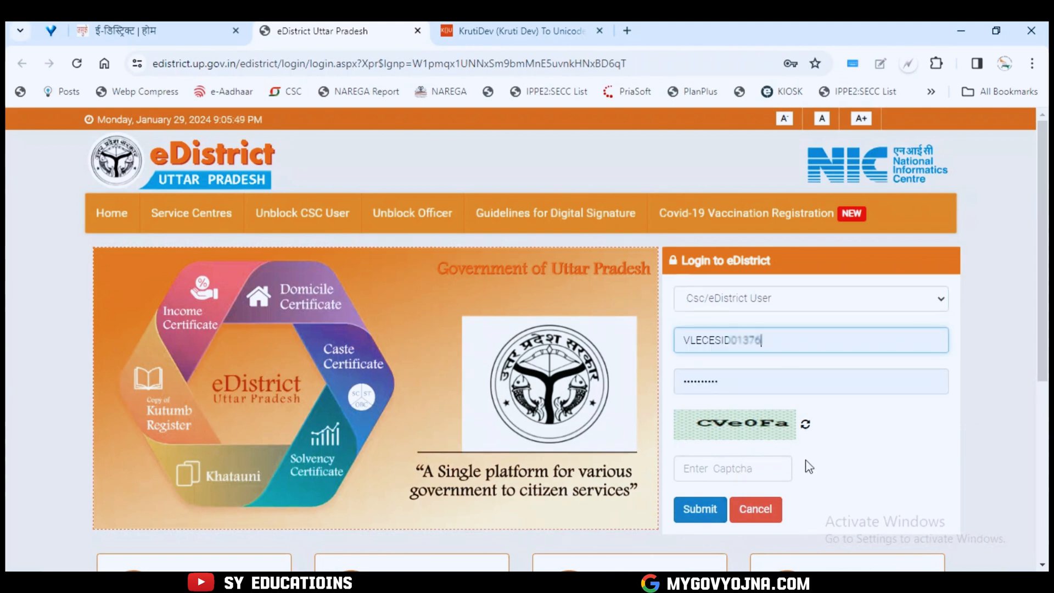
left_click(745, 470)
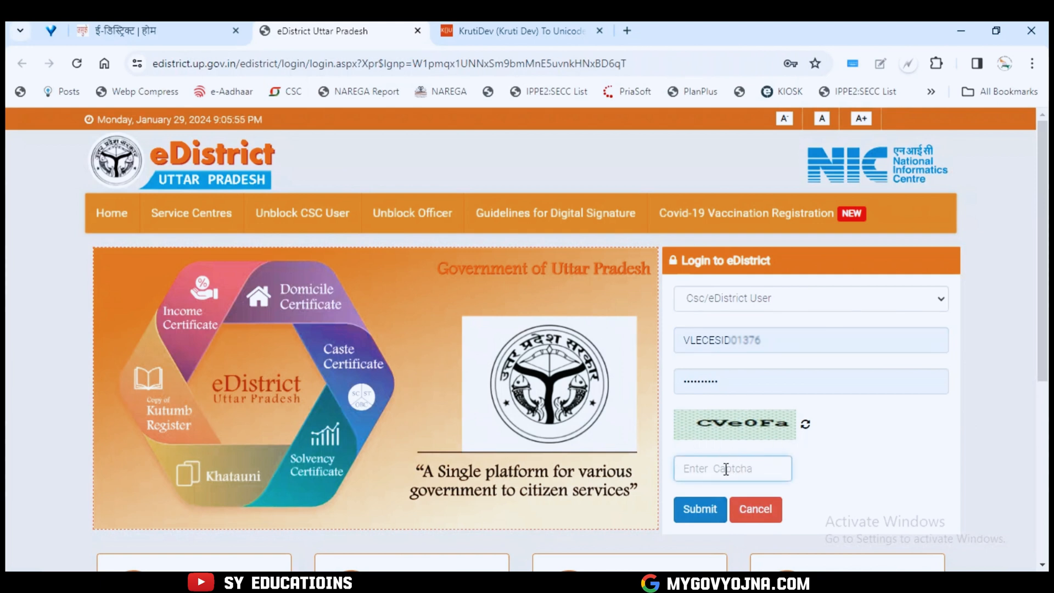
type("CVe0Fa")
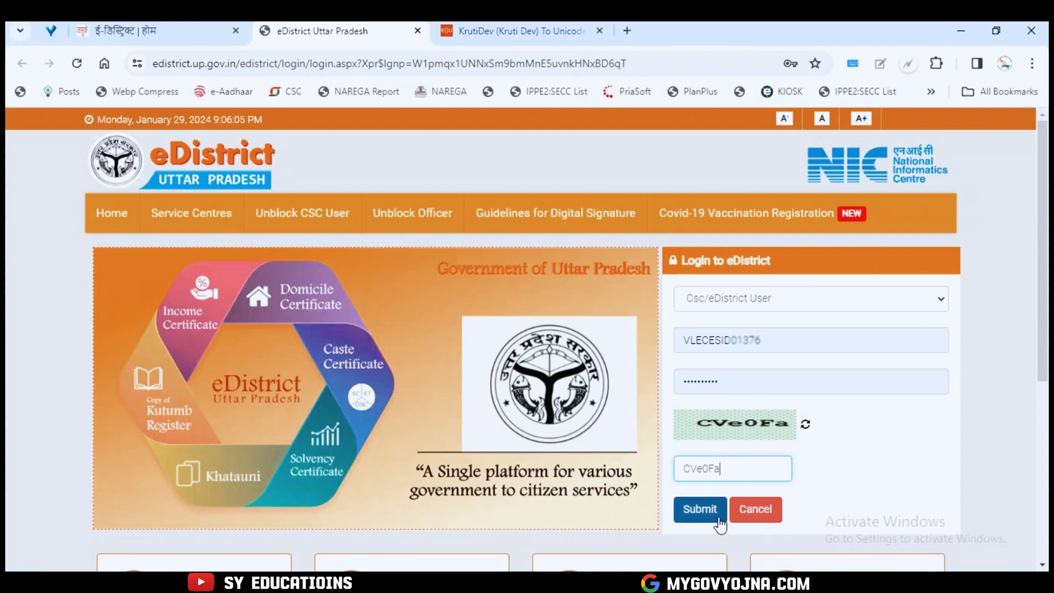
left_click(718, 518)
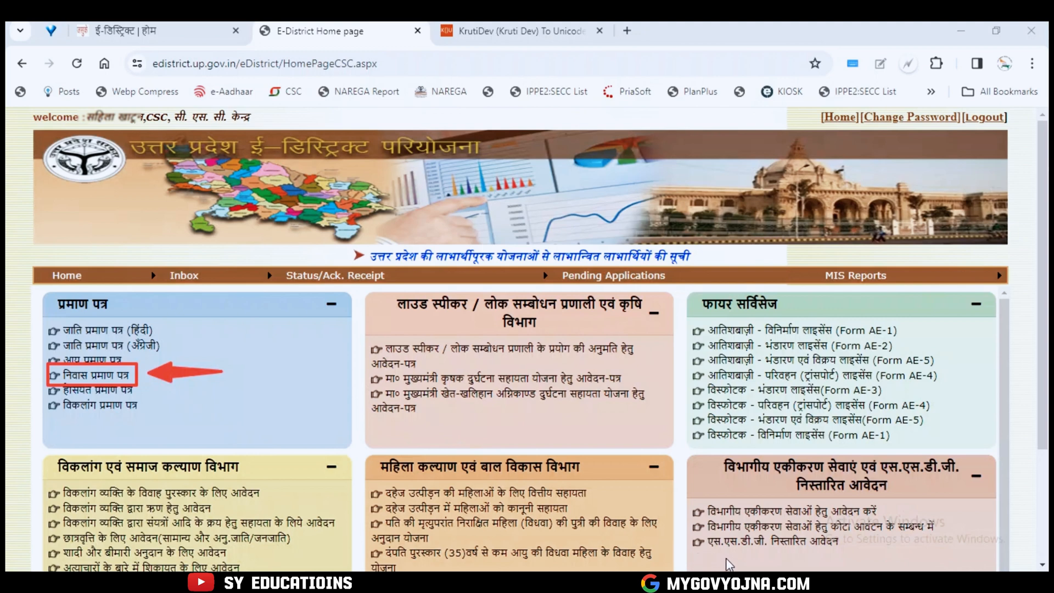
Open the निवास प्रमाण पत्र application form and set the service type (सेवा का प्रकार) to नगरीय
left_click(87, 379)
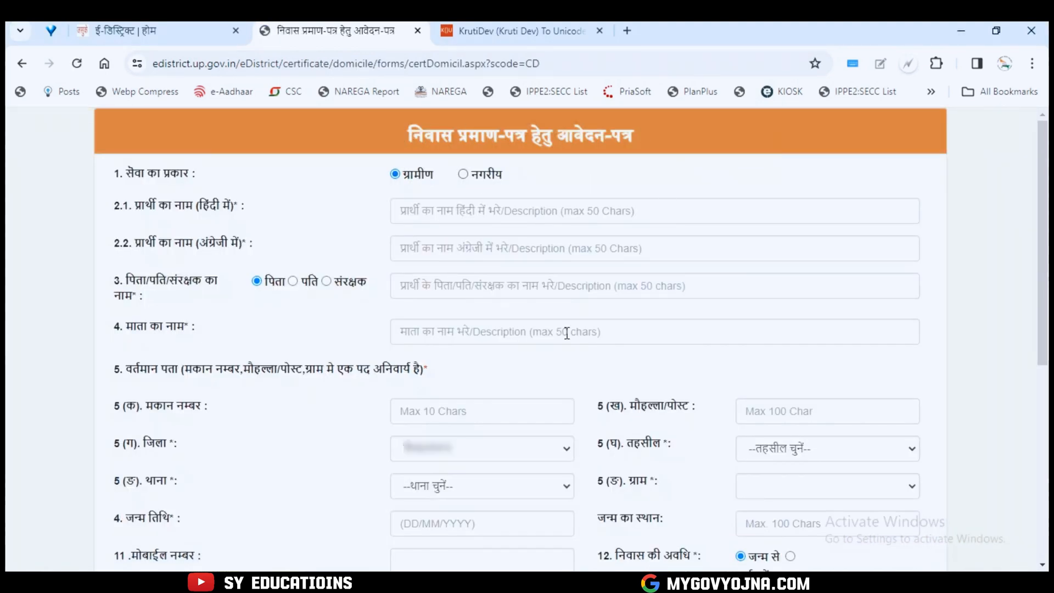
key("ctrl+2")
left_click_drag(394, 121, 643, 149)
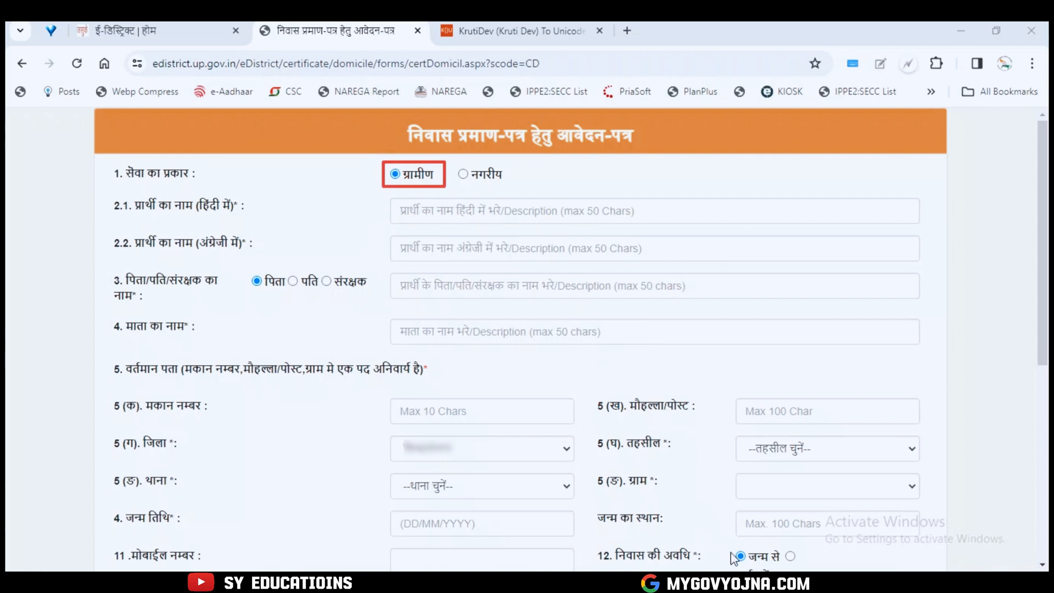
left_click_drag(455, 162, 512, 187)
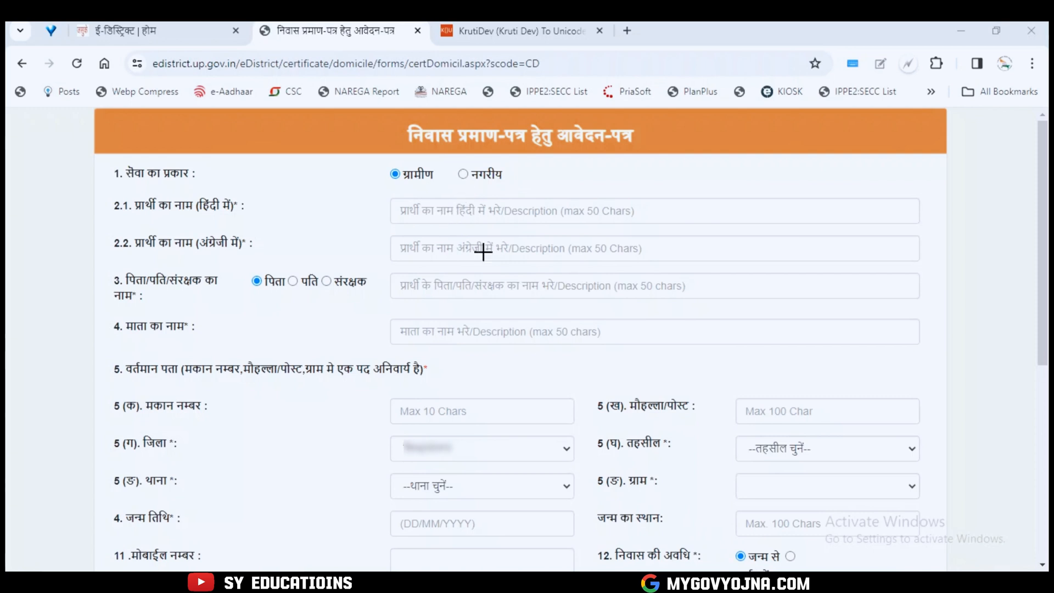
left_click(463, 174)
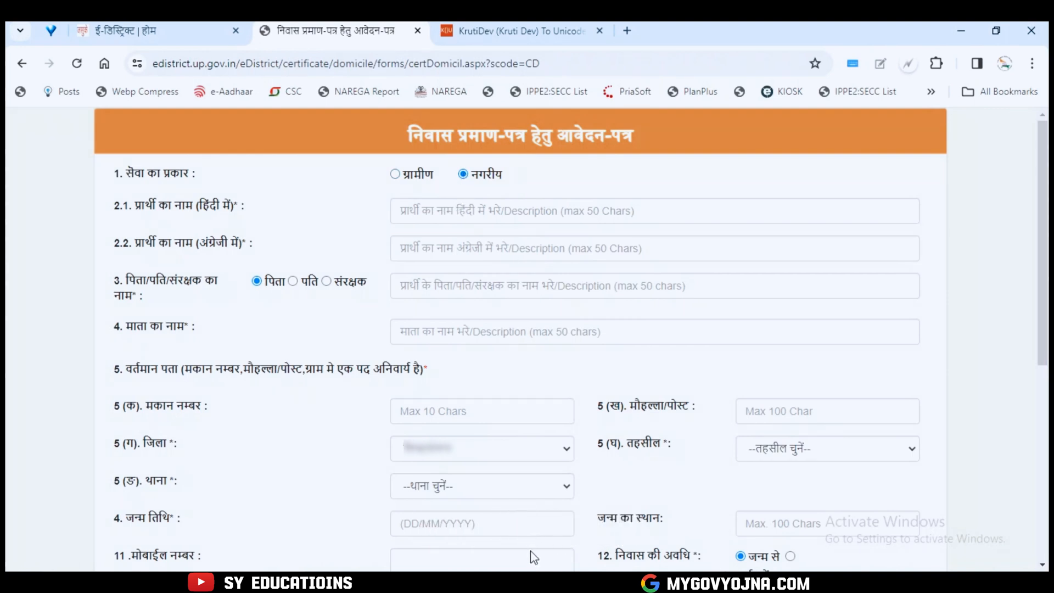
mouse_move(109, 196)
left_mouse_down()
mouse_move(214, 197)
mouse_move(251, 220)
left_mouse_up()
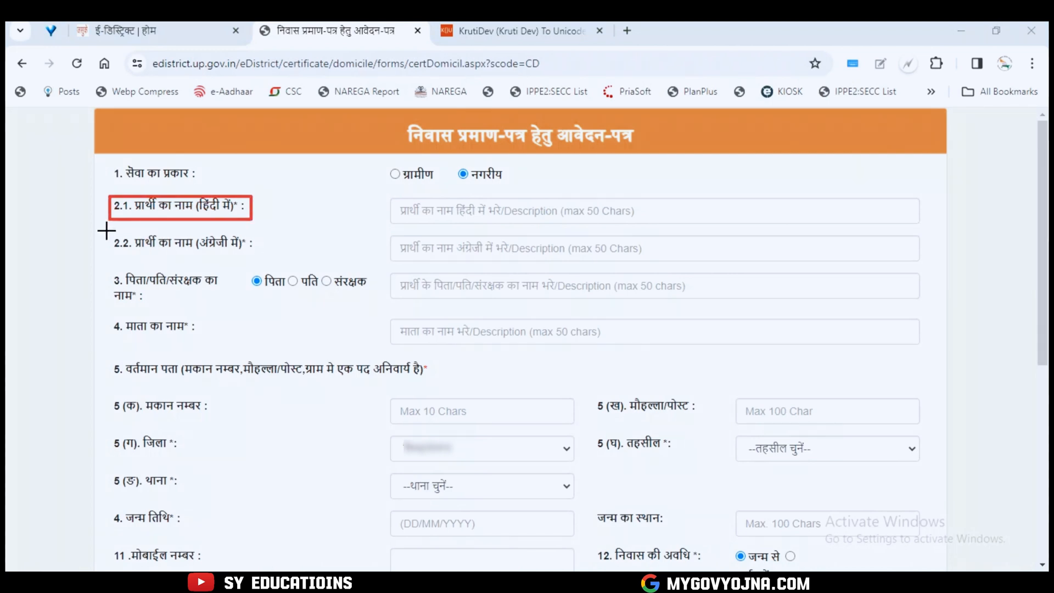
left_click_drag(106, 230, 261, 257)
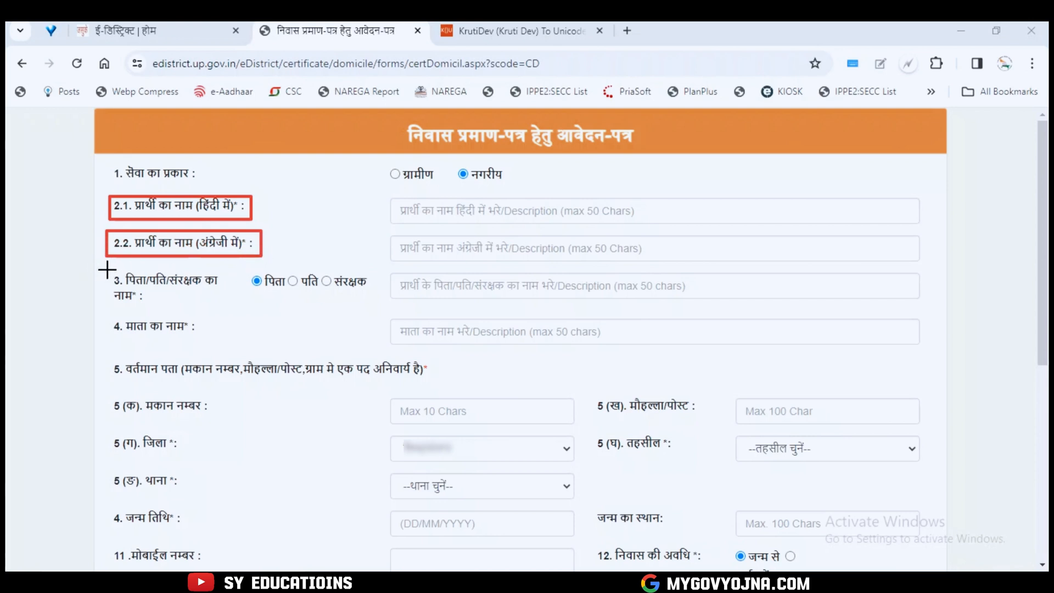
mouse_move(106, 269)
left_mouse_down()
mouse_move(203, 284)
mouse_move(215, 306)
left_mouse_up()
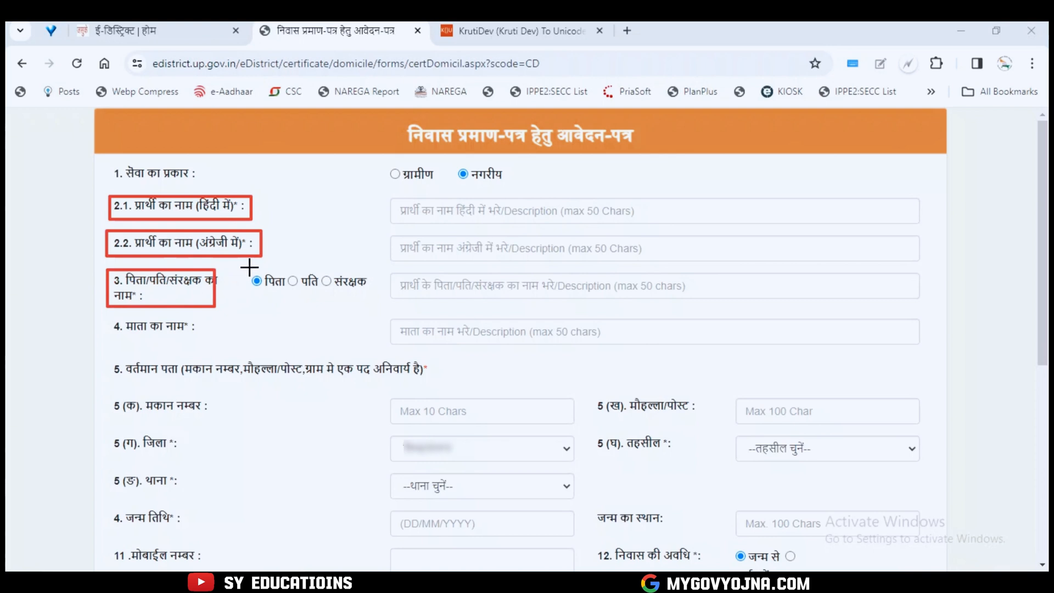
left_click_drag(249, 268, 287, 293)
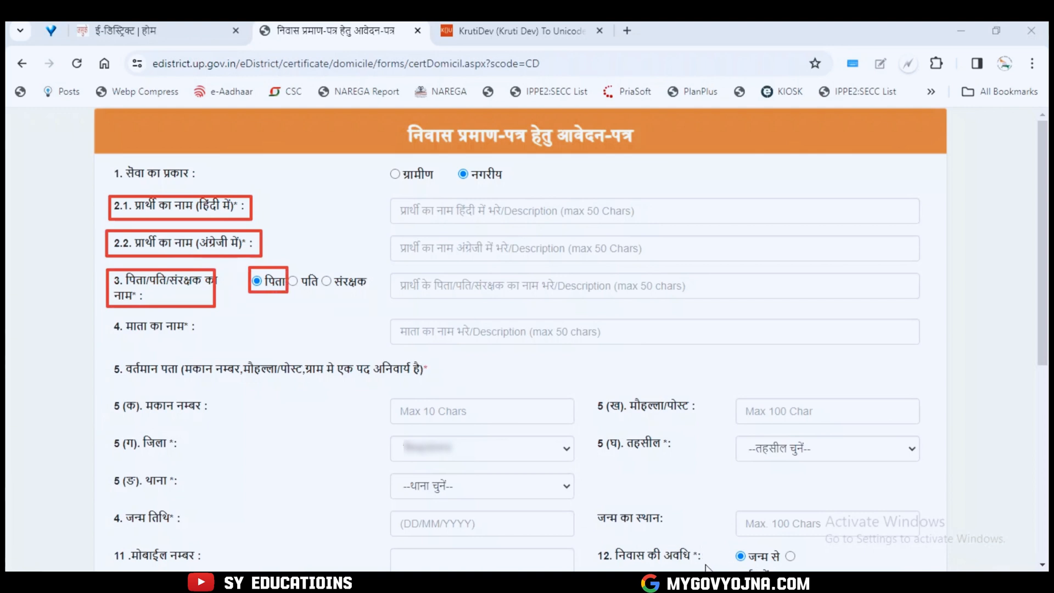
key("ctrl+z")
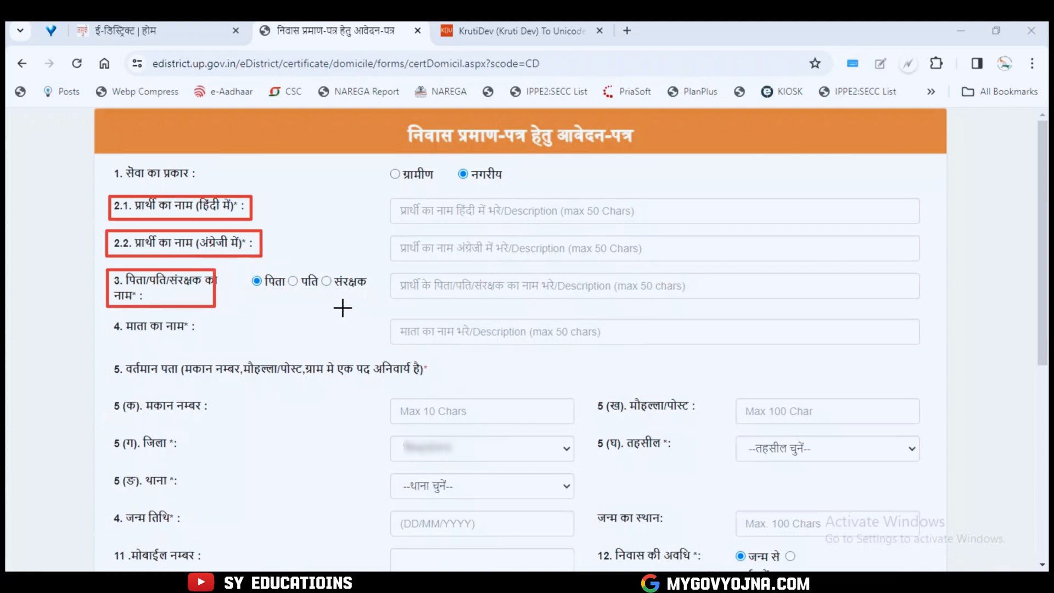
left_click_drag(287, 270, 321, 295)
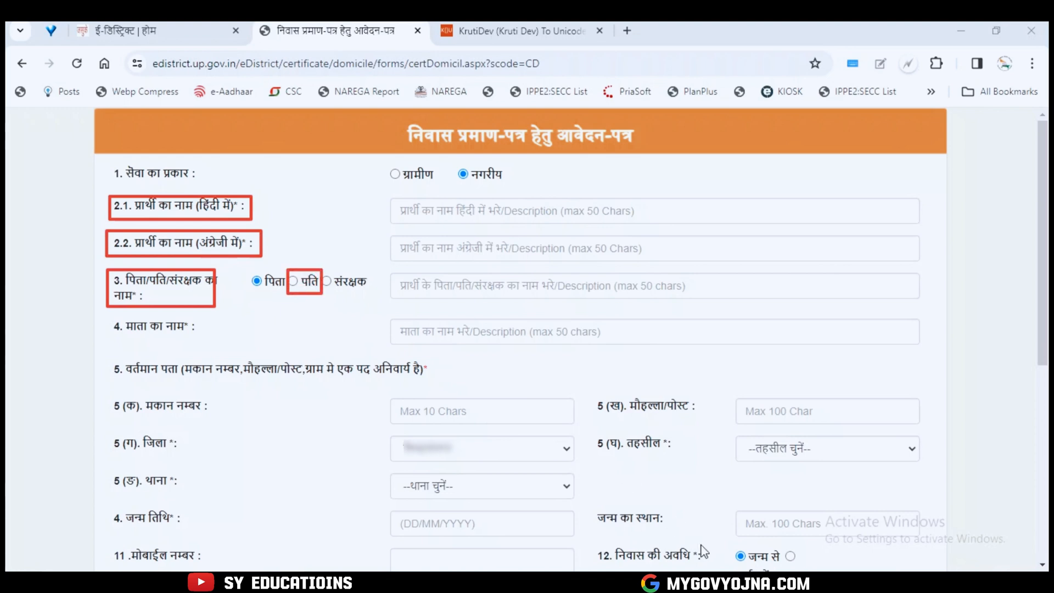
key("ctrl+z")
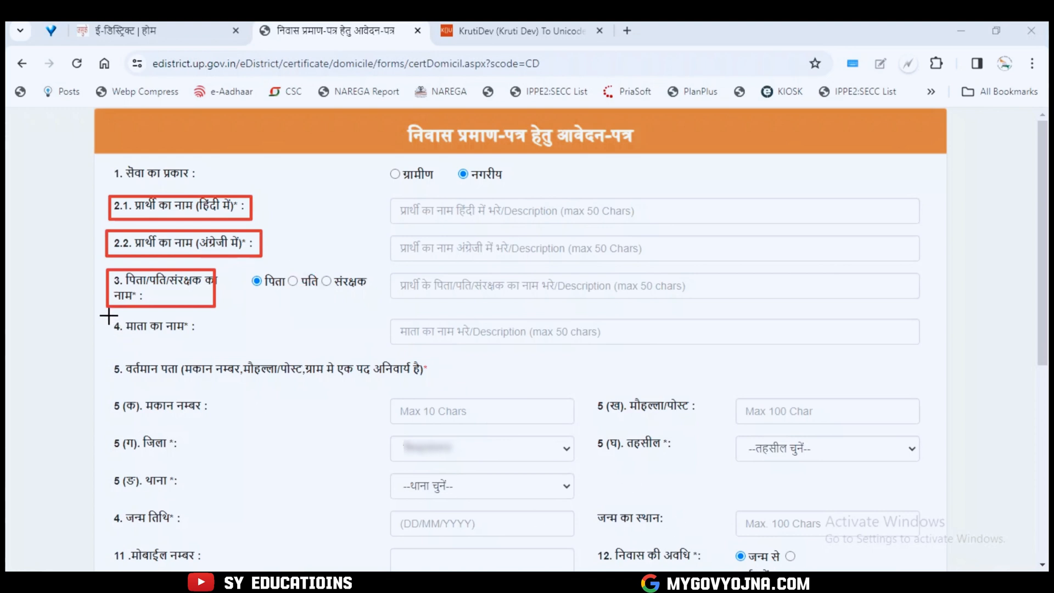
left_click_drag(108, 316, 202, 340)
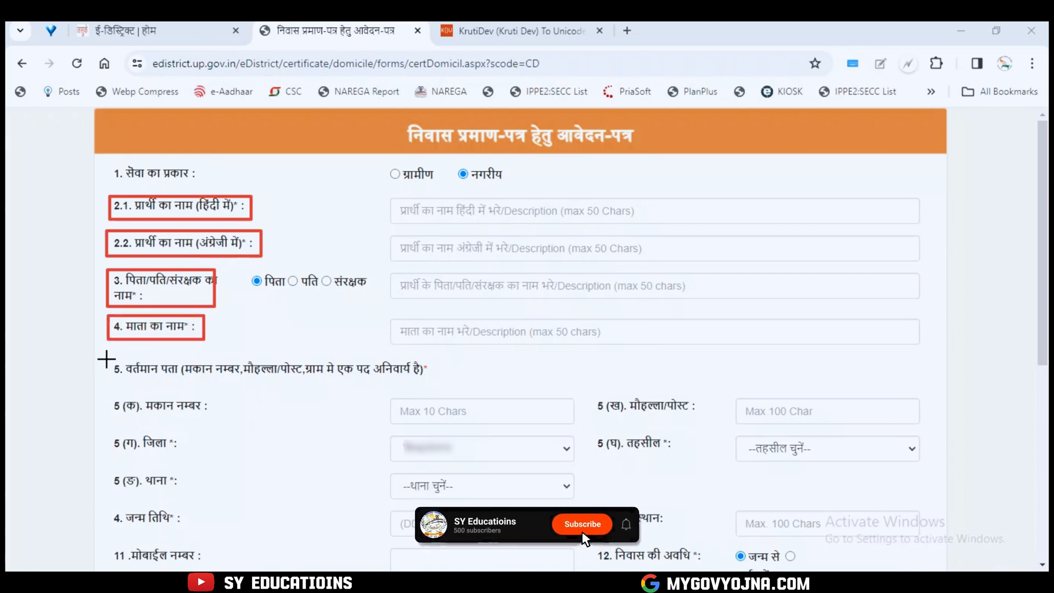
mouse_move(106, 359)
left_mouse_down()
mouse_move(298, 383)
mouse_move(439, 382)
left_mouse_up()
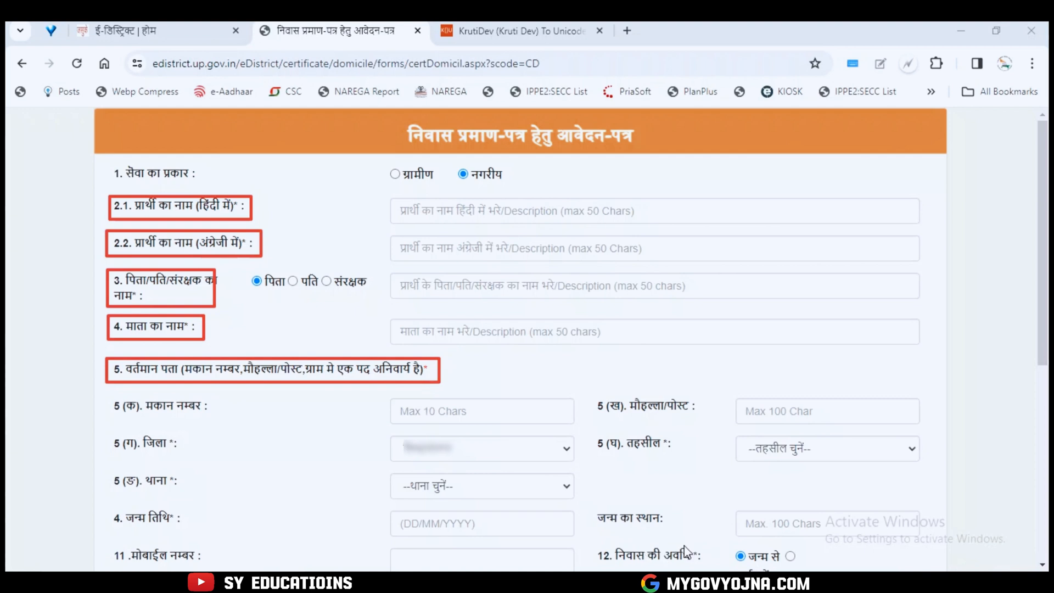
left_click_drag(110, 393, 247, 418)
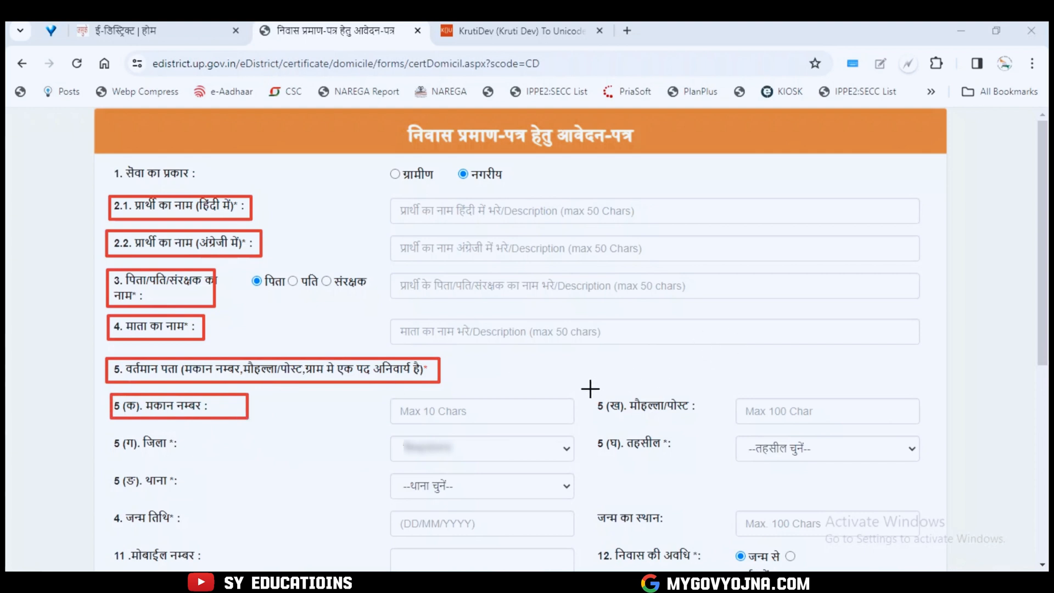
left_click_drag(590, 389, 702, 423)
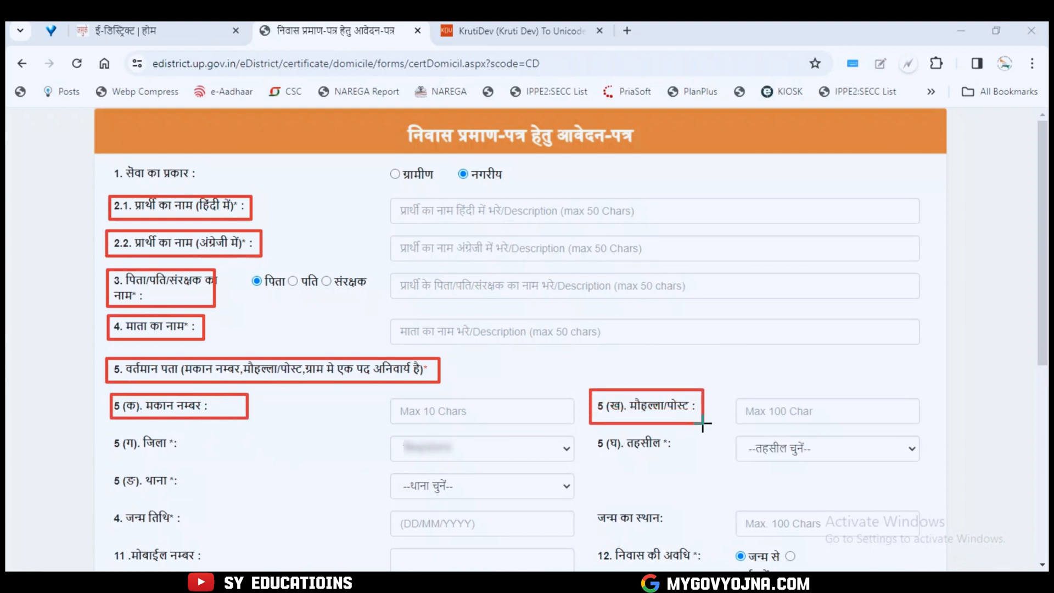
left_click_drag(590, 390, 696, 409)
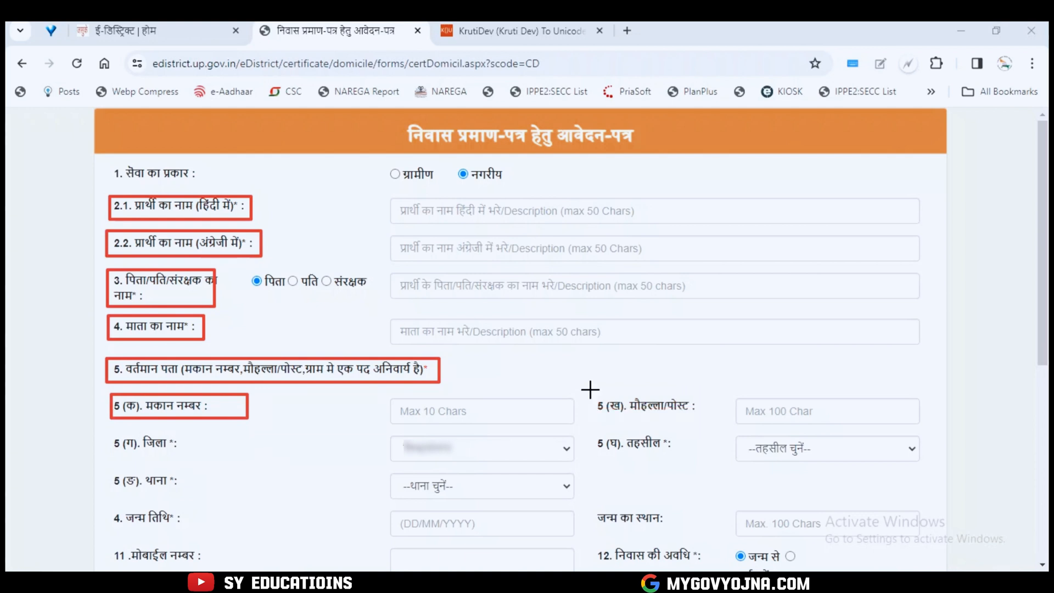
left_click_drag(590, 390, 708, 421)
left_click_drag(590, 389, 706, 423)
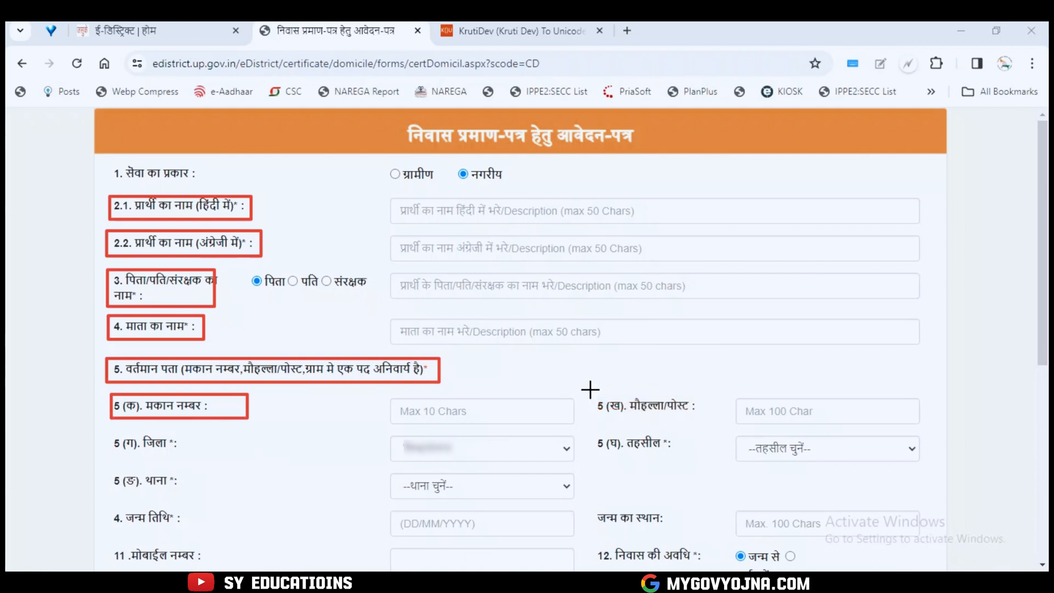
left_click_drag(590, 390, 711, 423)
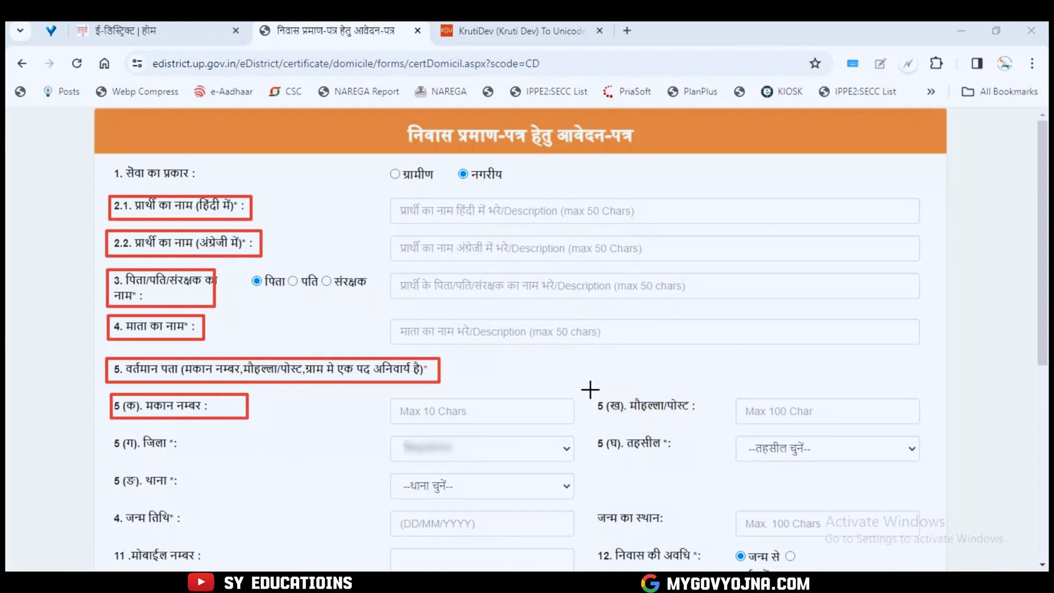
left_click_drag(590, 390, 702, 423)
left_click_drag(590, 390, 705, 423)
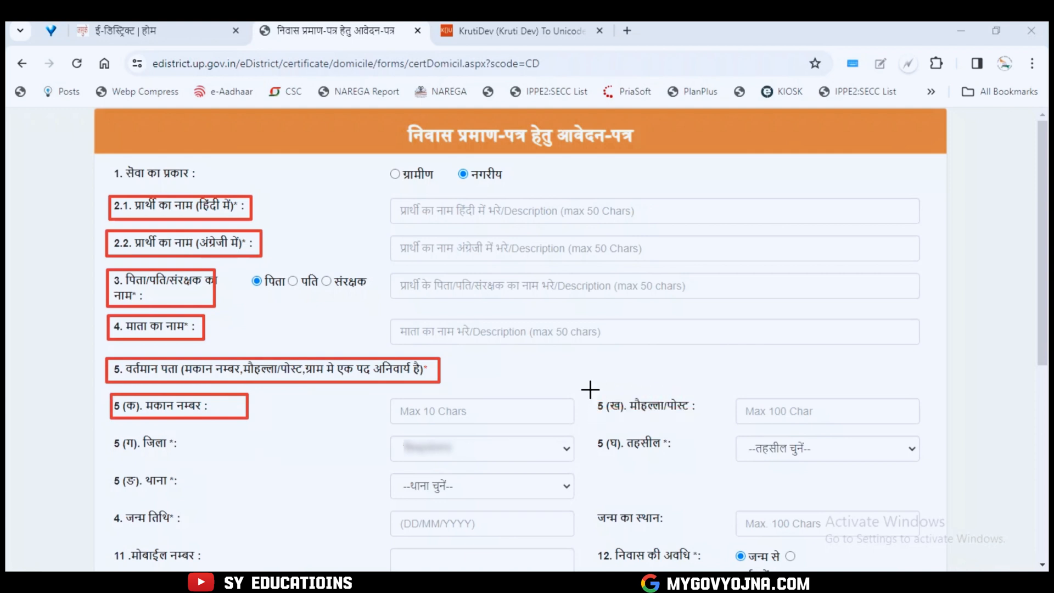
left_click_drag(590, 390, 703, 423)
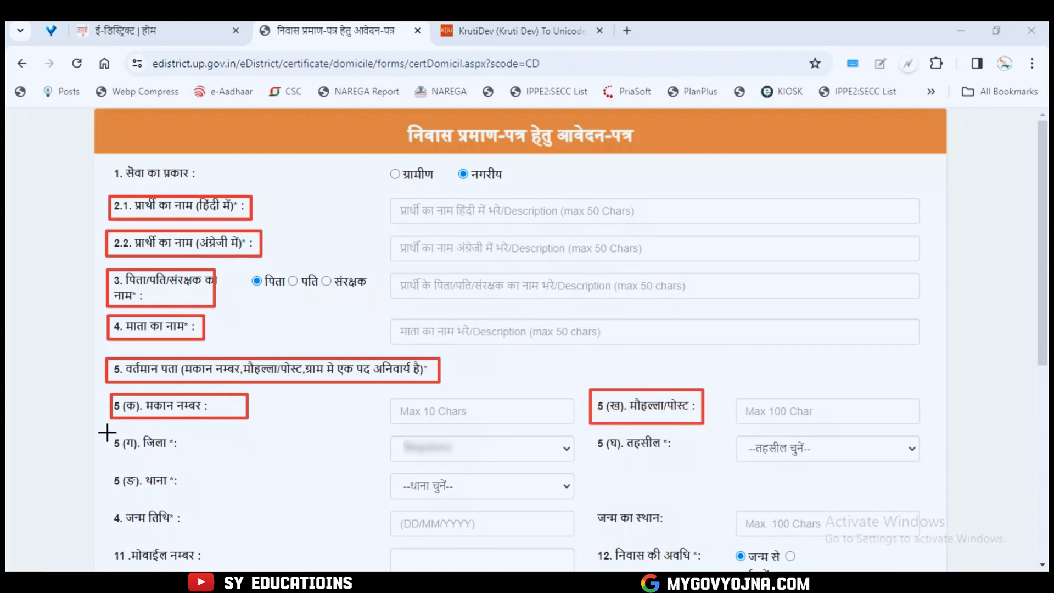
left_click_drag(107, 432, 202, 462)
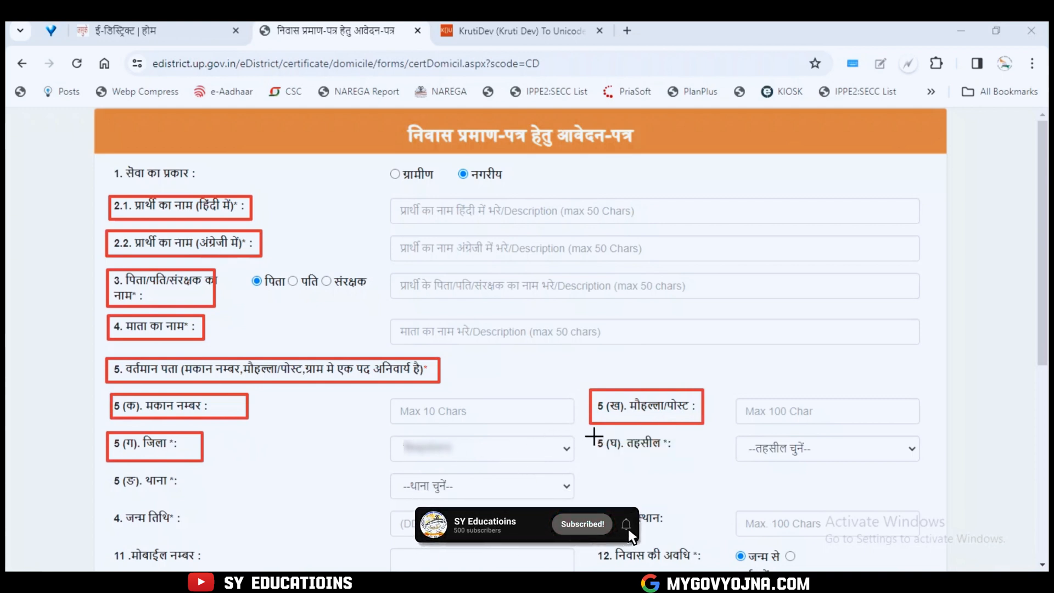
mouse_move(593, 437)
left_mouse_down()
mouse_move(686, 445)
mouse_move(692, 460)
left_mouse_up()
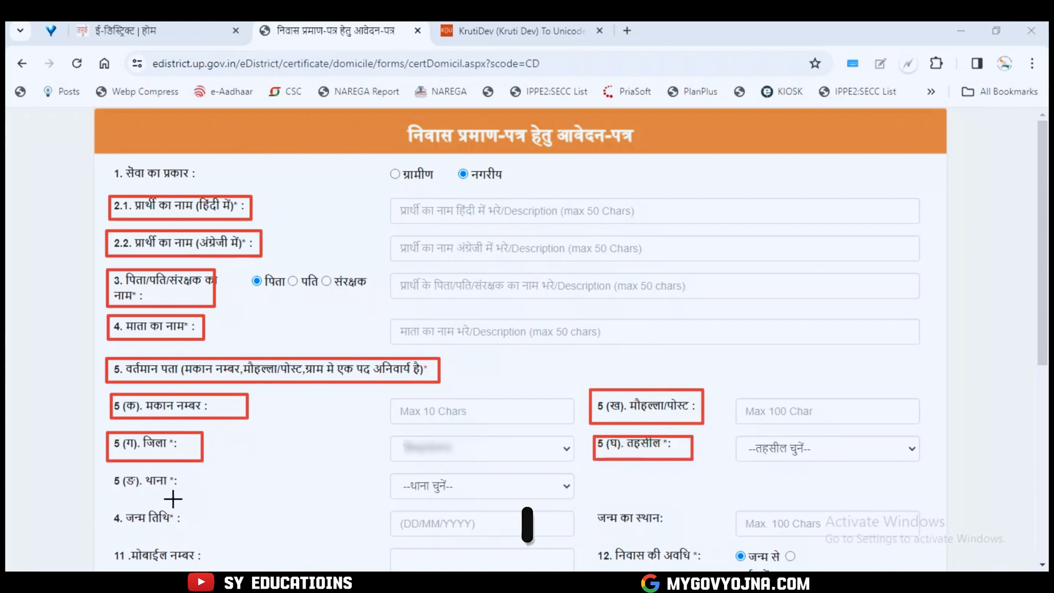
left_click_drag(104, 470, 198, 492)
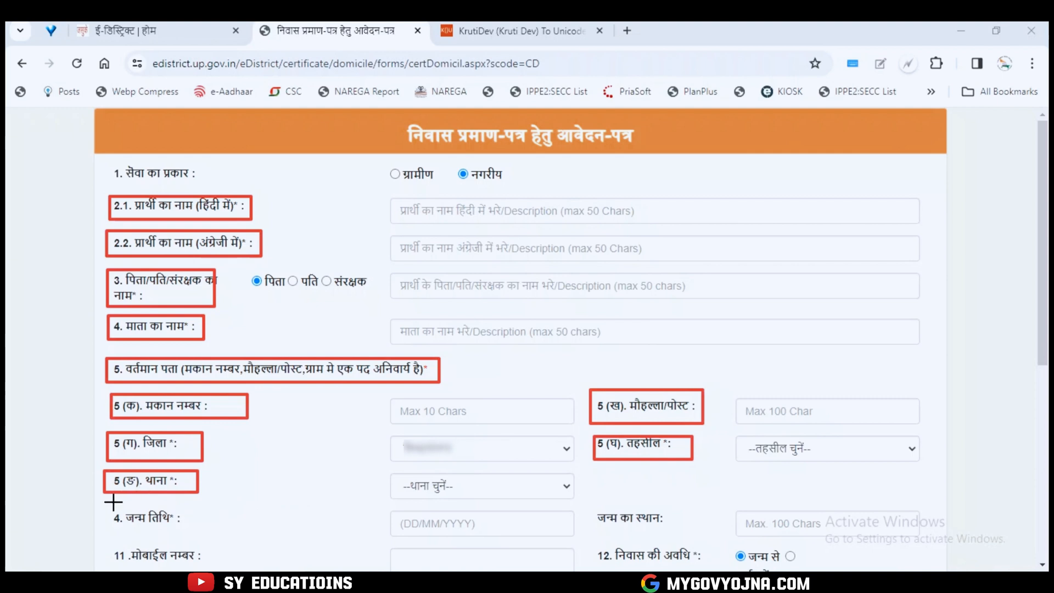
left_click_drag(104, 505, 212, 530)
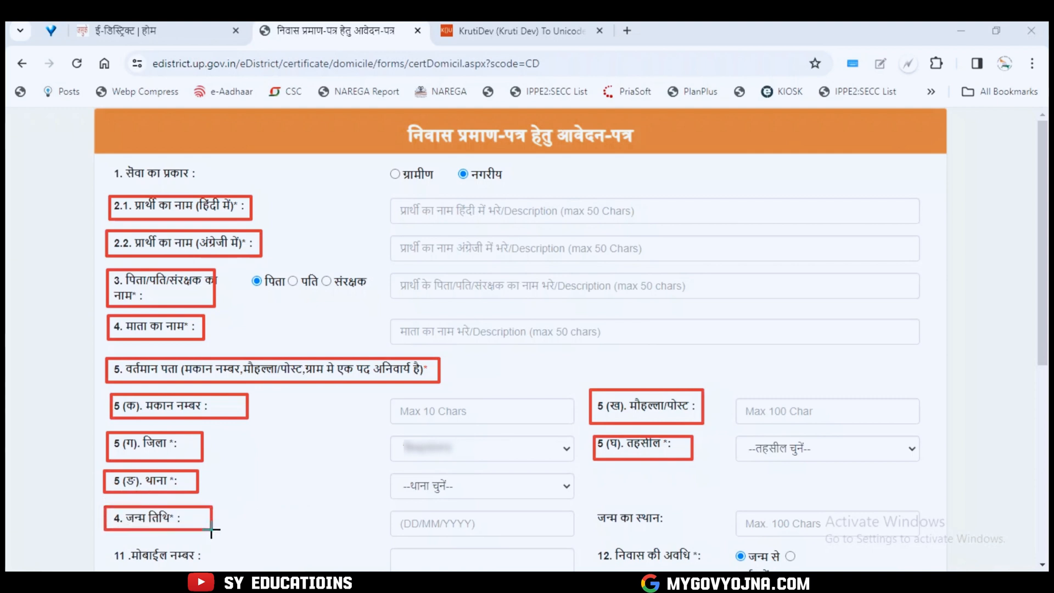
left_click_drag(678, 502, 589, 528)
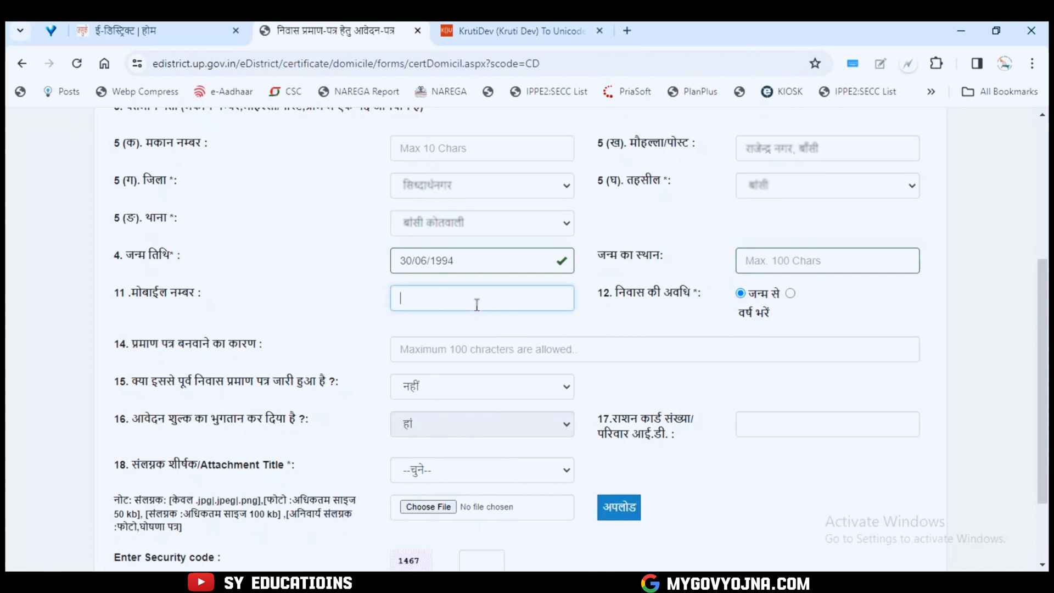
Enter the applicant's mobile number and set the residence duration (निवास की अवधि) by years to 2
key("ctrl+v")
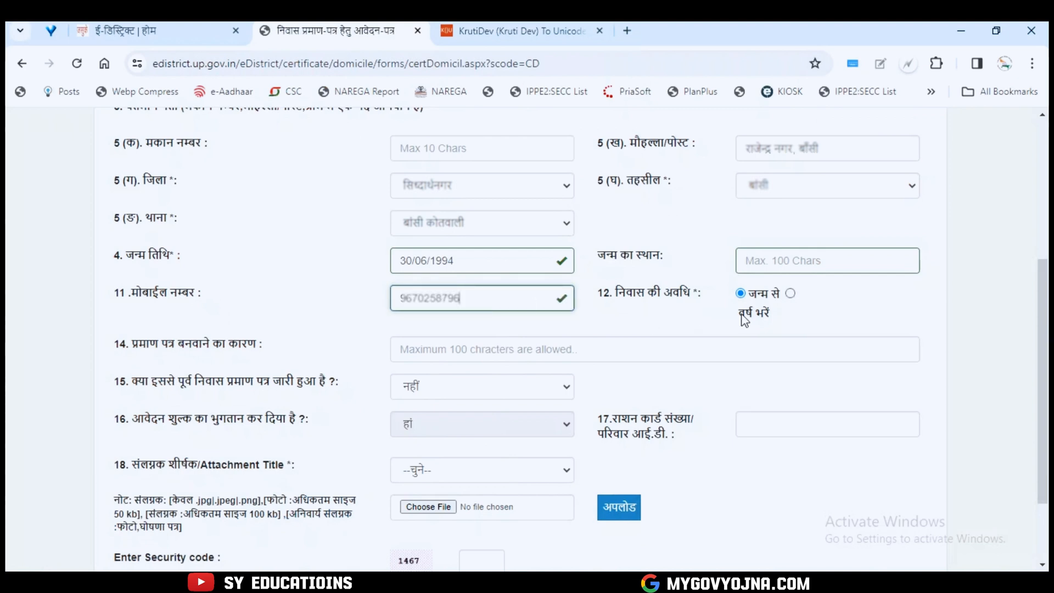
left_click(790, 293)
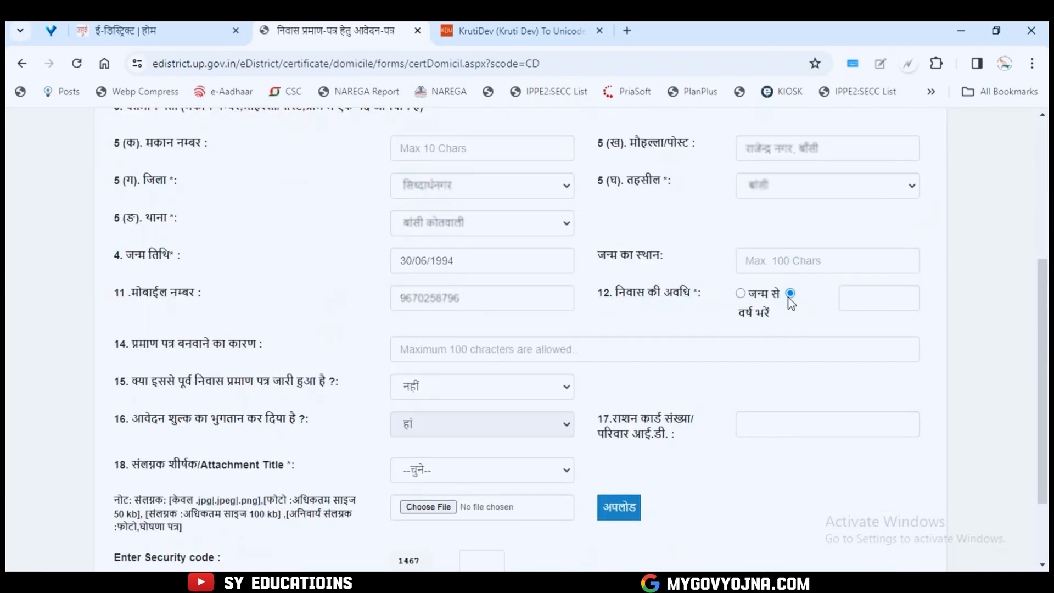
scroll(783, 425, "down", 1)
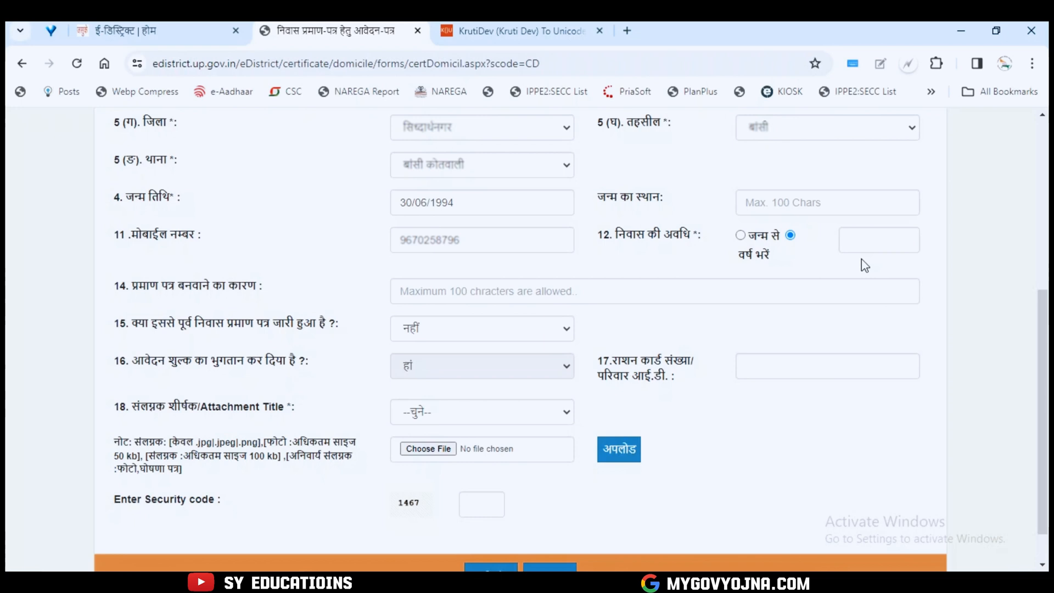
left_click(879, 242)
type("2")
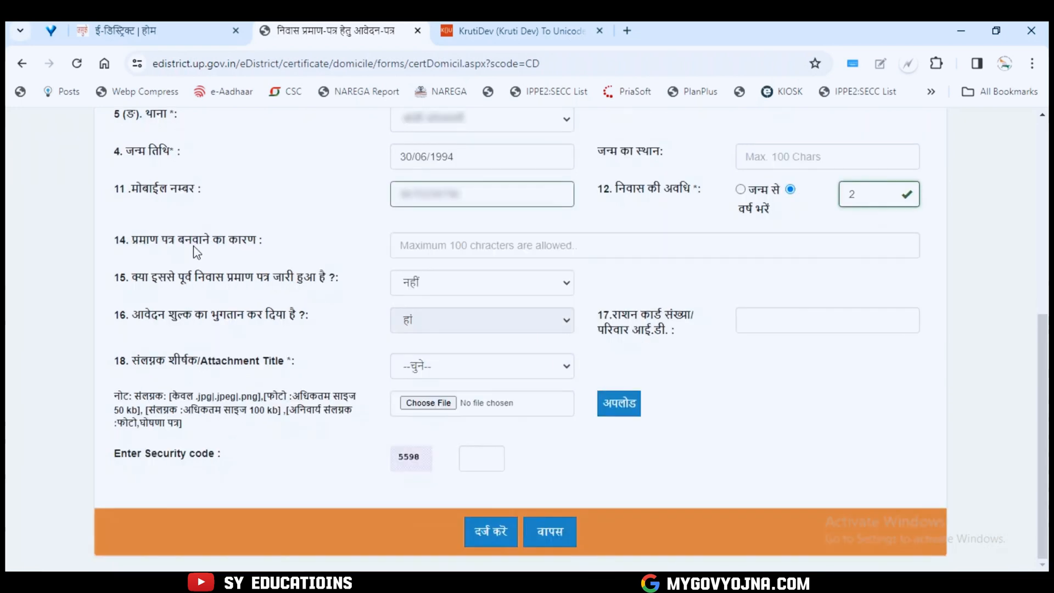
Enter "आवश्यक कार्य हेतु" as the reason for the certificate (प्रमाण पत्र बनवाने का कारण)
left_click(422, 252)
type("आवश्यक कार्य हेतु")
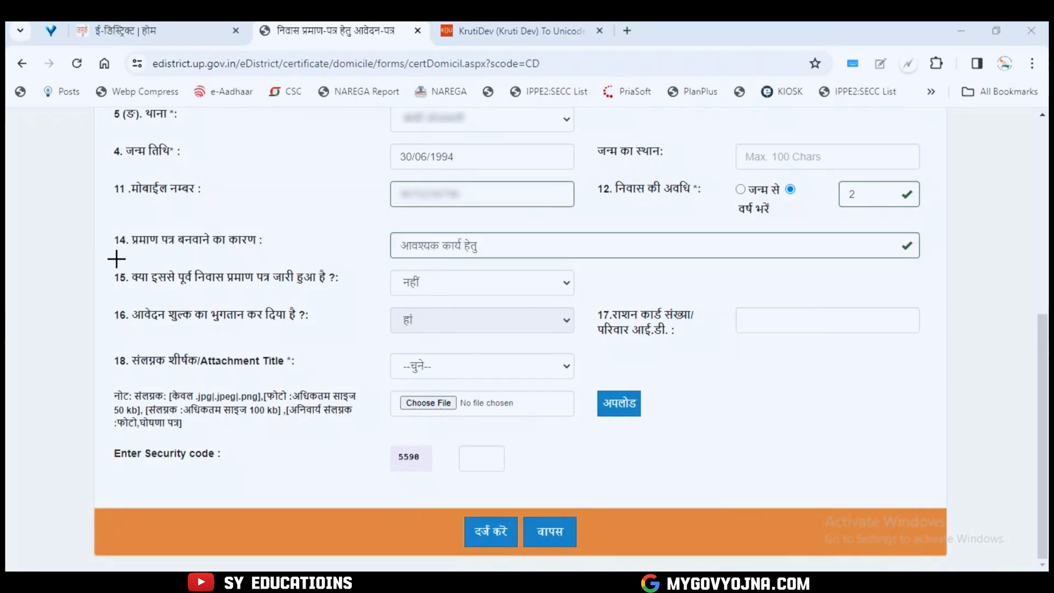
Answer नहीं to whether a domicile certificate was issued before (क्या इससे पूर्व निवास प्रमाण पत्र जारी हुआ है)
left_click_drag(110, 267, 358, 294)
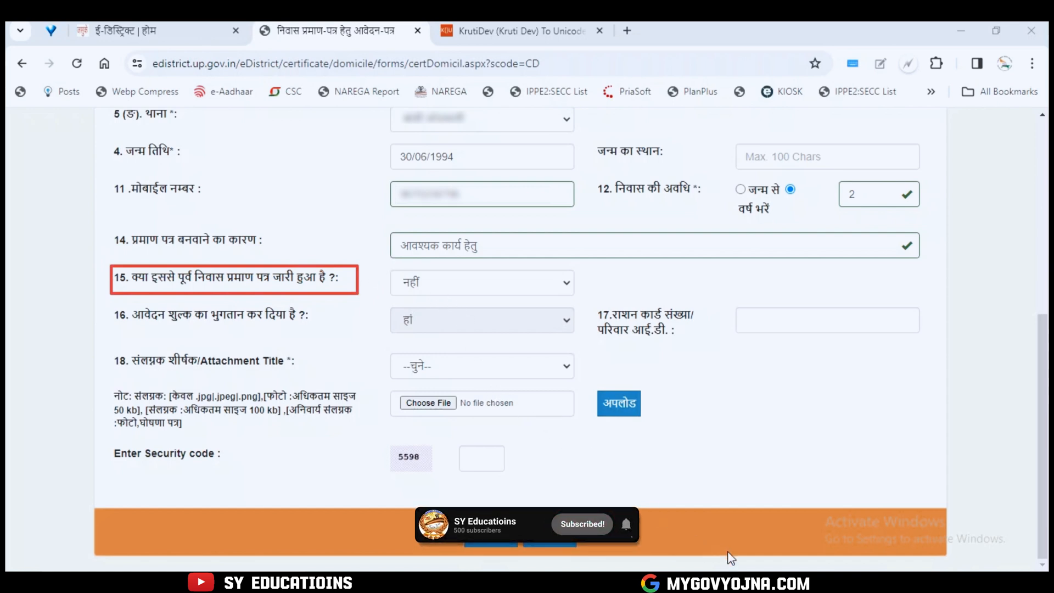
left_click(563, 282)
left_click(519, 305)
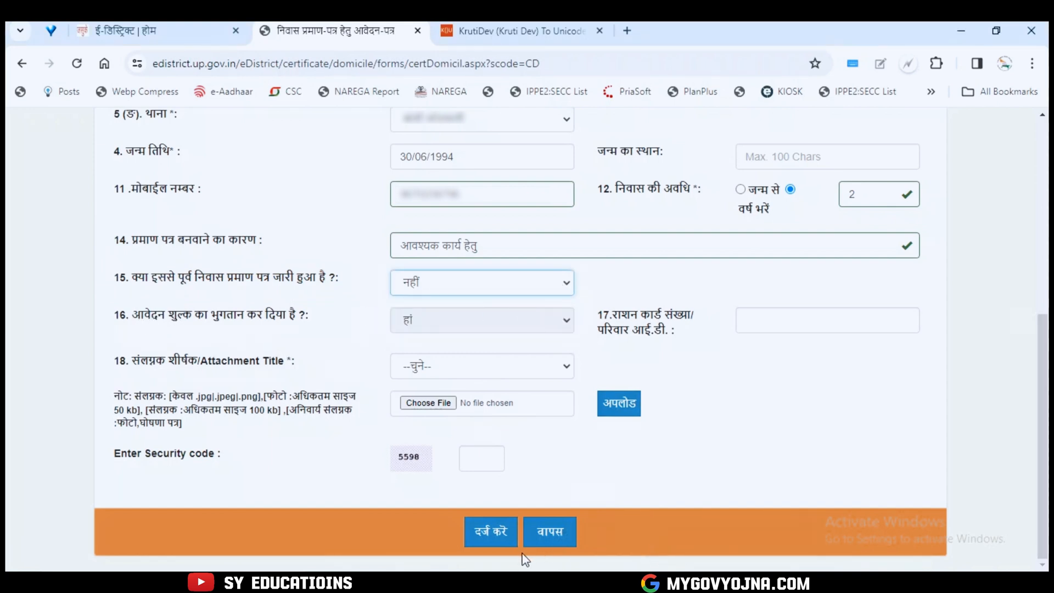
key("ctrl+2")
left_click_drag(111, 305, 315, 326)
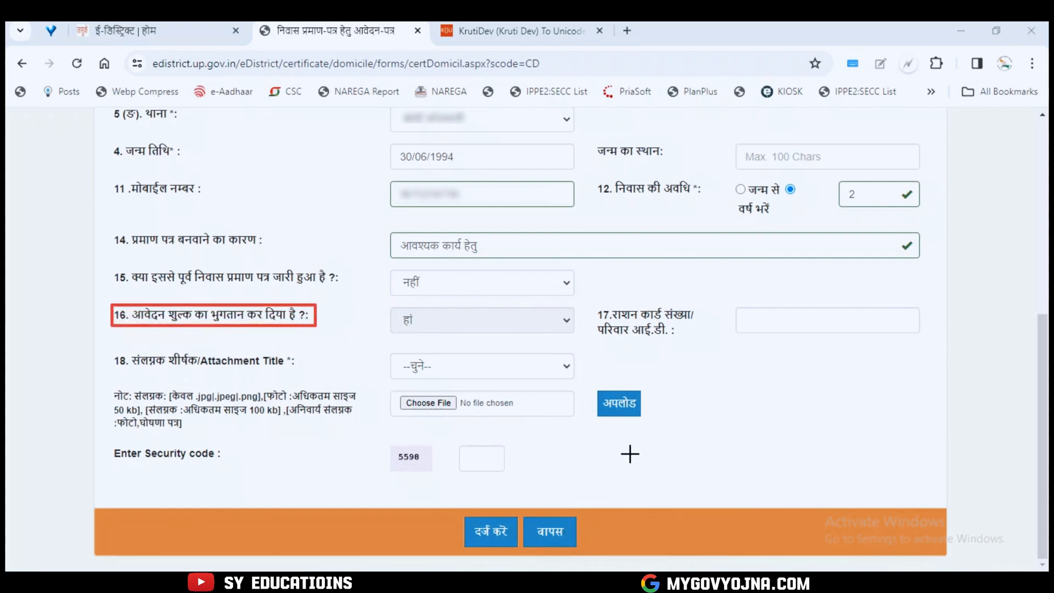
left_click(734, 559)
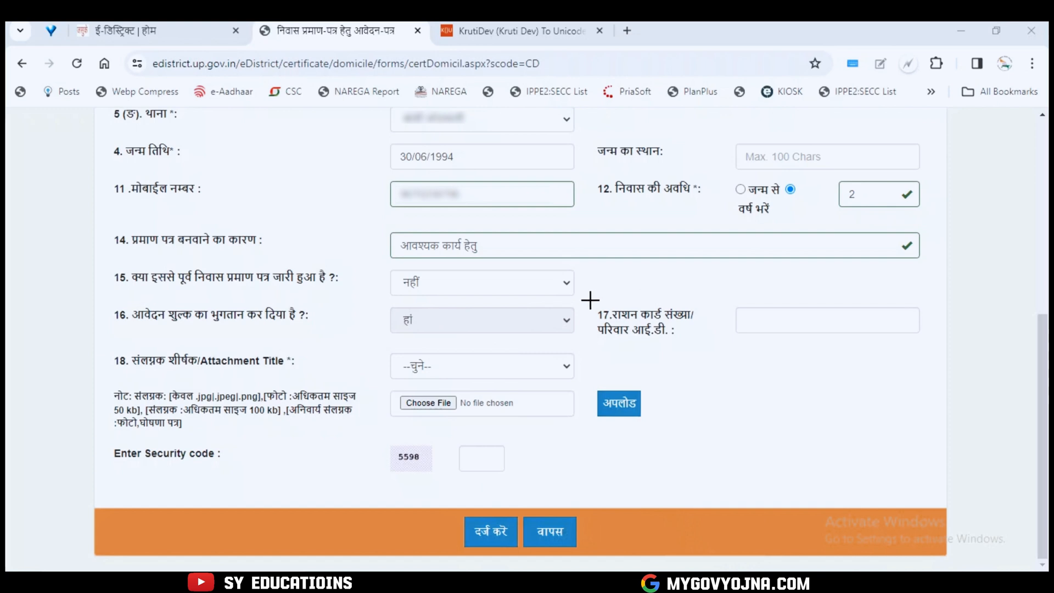
left_click_drag(590, 299, 702, 345)
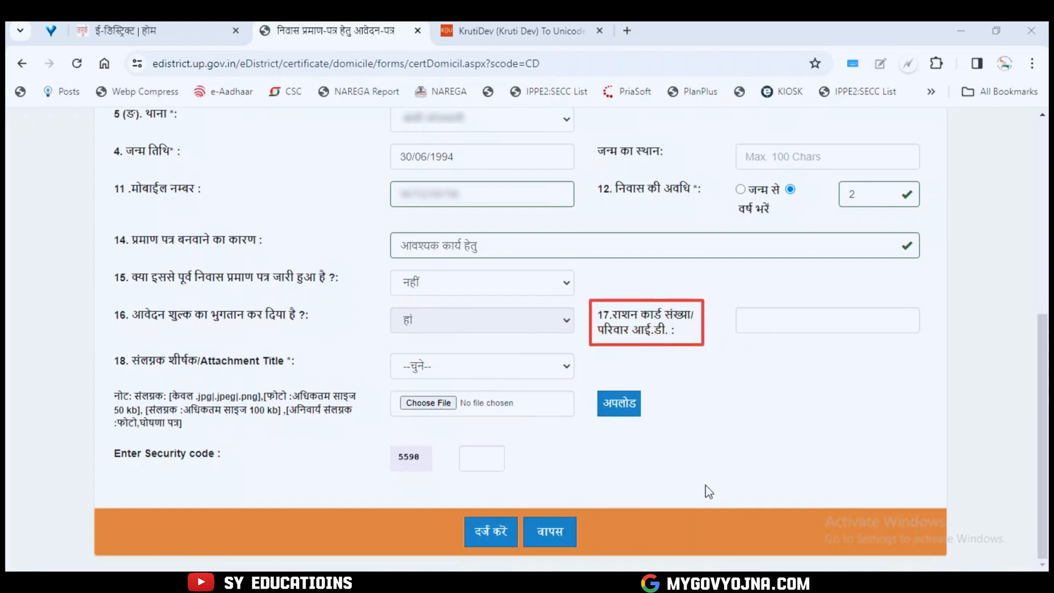
left_click(730, 559)
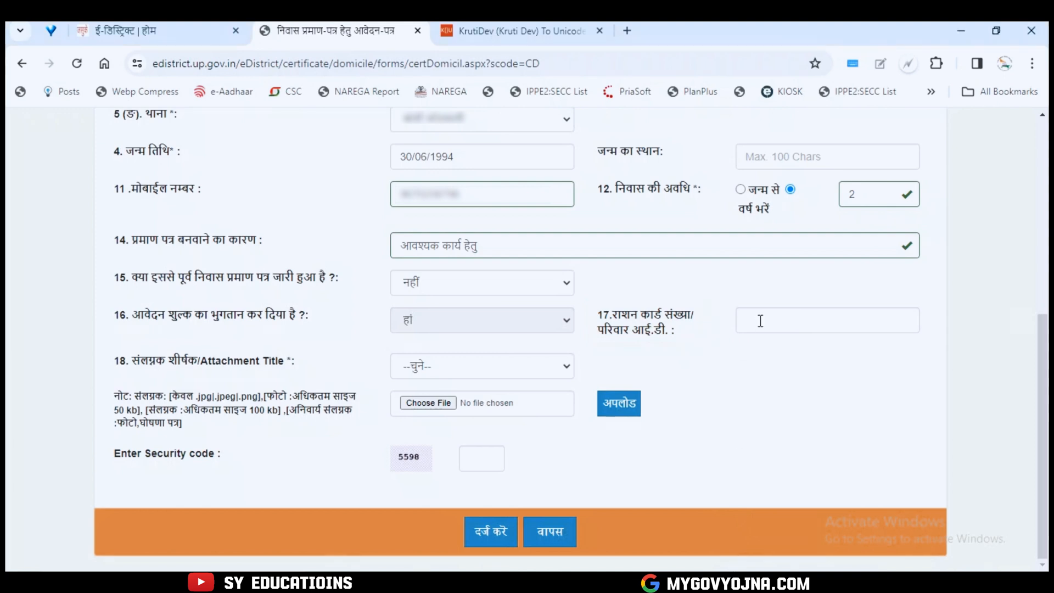
left_click(760, 321)
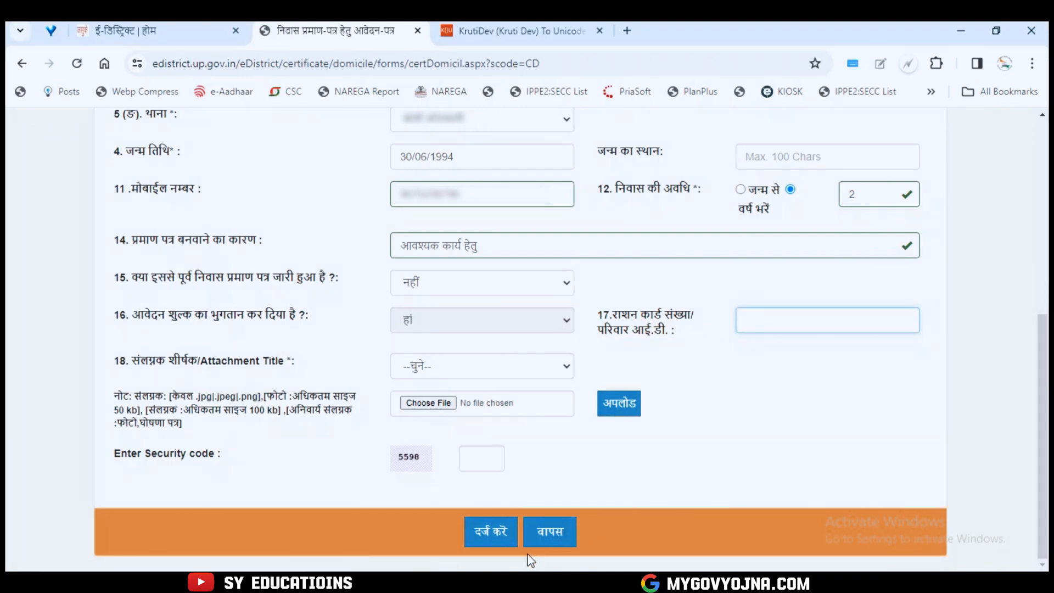
Upload Photo.jpeg as an attachment with the title फोटो
mouse_move(110, 349)
left_mouse_down()
mouse_move(313, 364)
mouse_move(333, 374)
left_mouse_up()
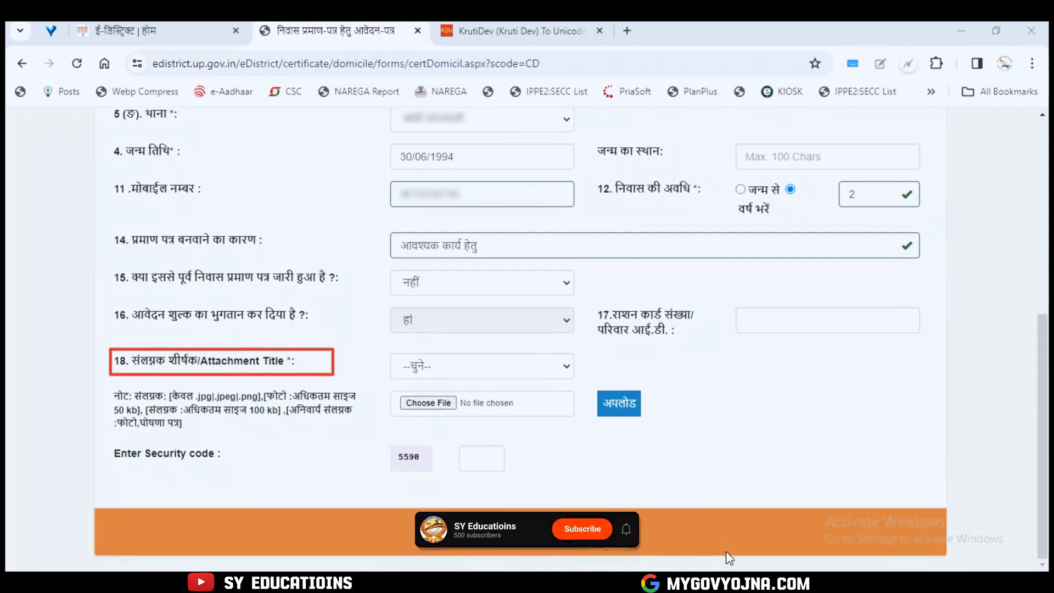
left_click(562, 366)
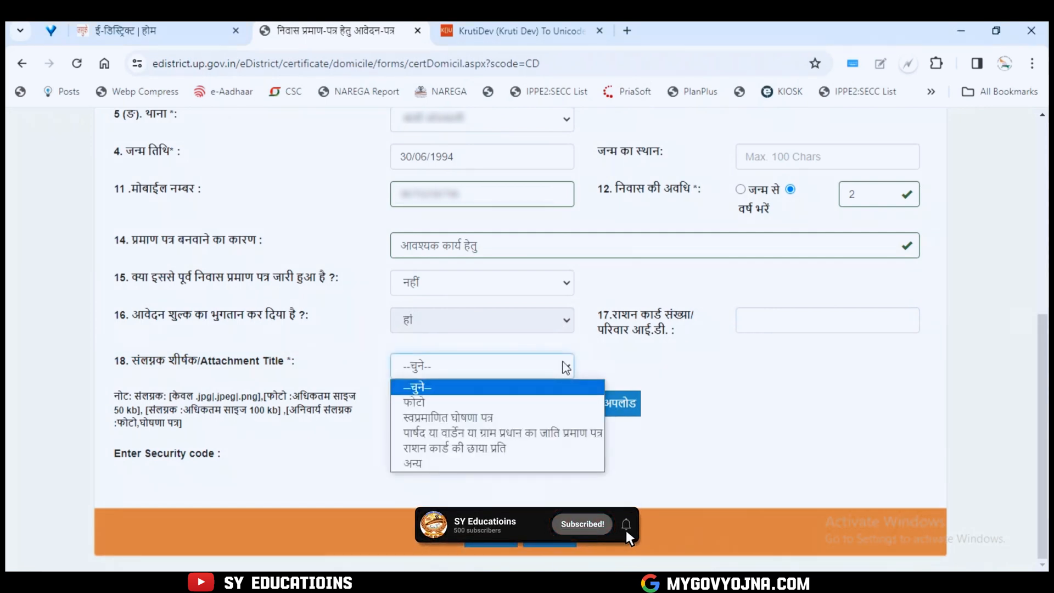
left_click(512, 404)
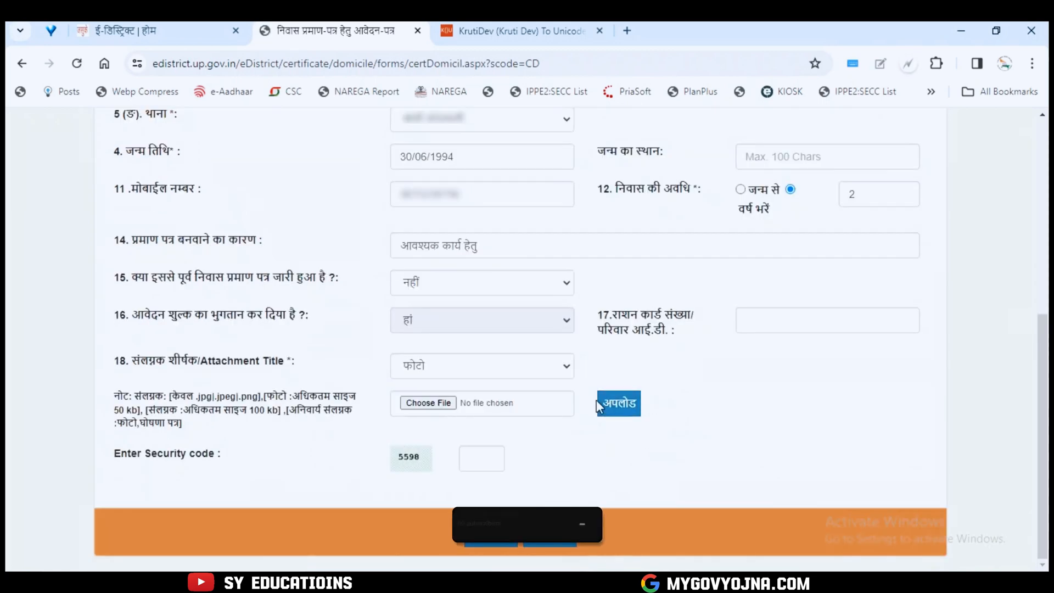
left_click(438, 406)
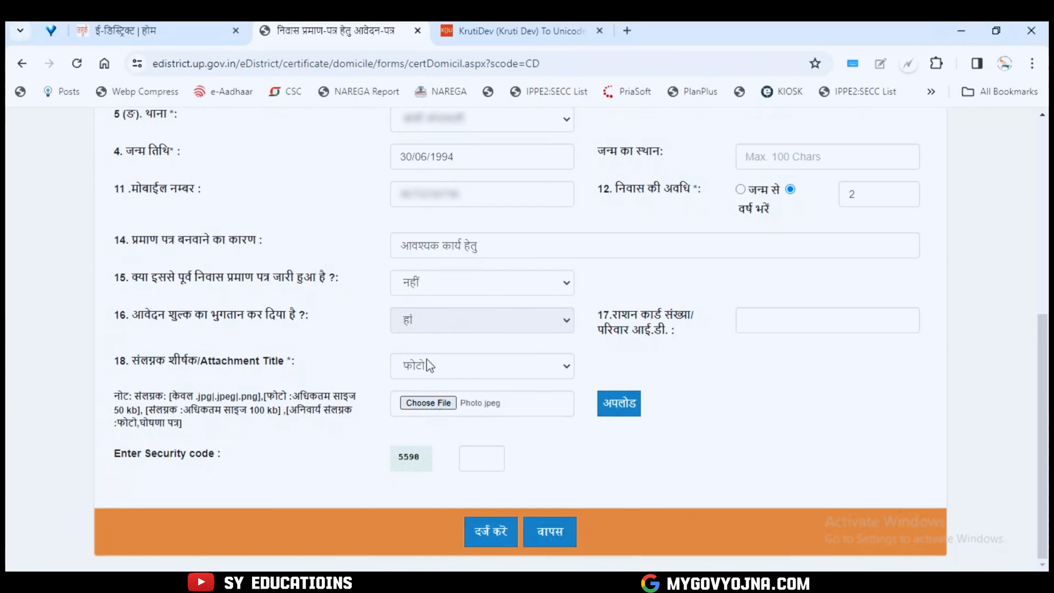
left_click(626, 409)
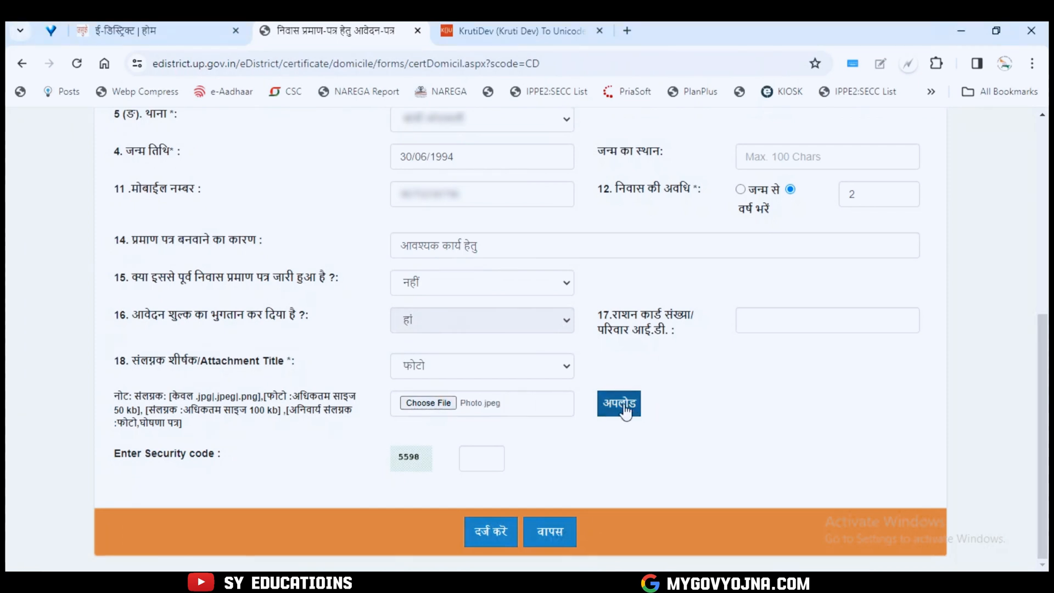
left_click(625, 411)
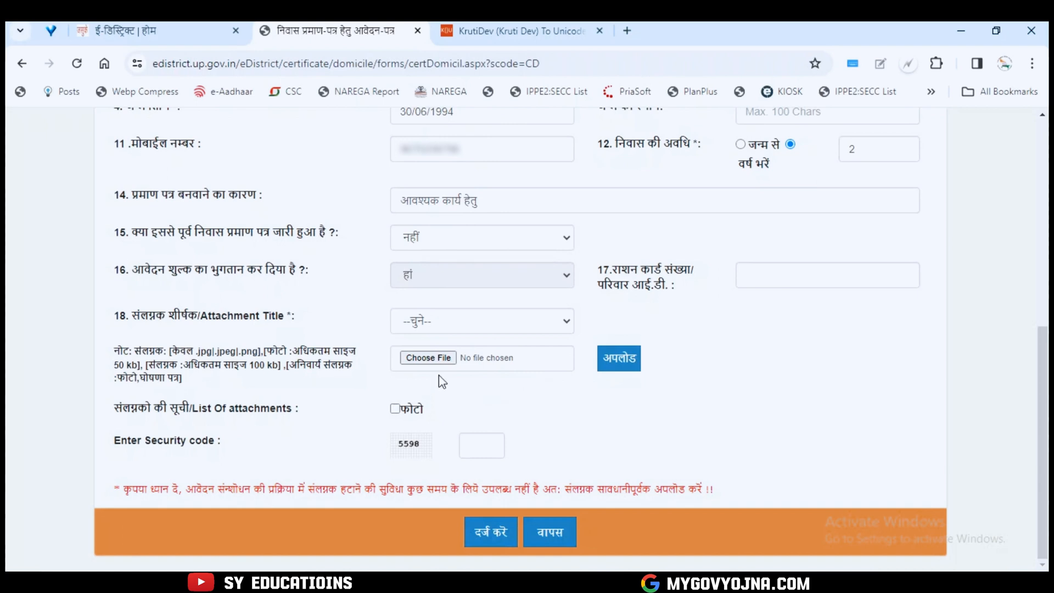
Upload Self Declaration.jpeg as an attachment with the title स्वप्रमाणित घोषणा पत्र
left_click(479, 323)
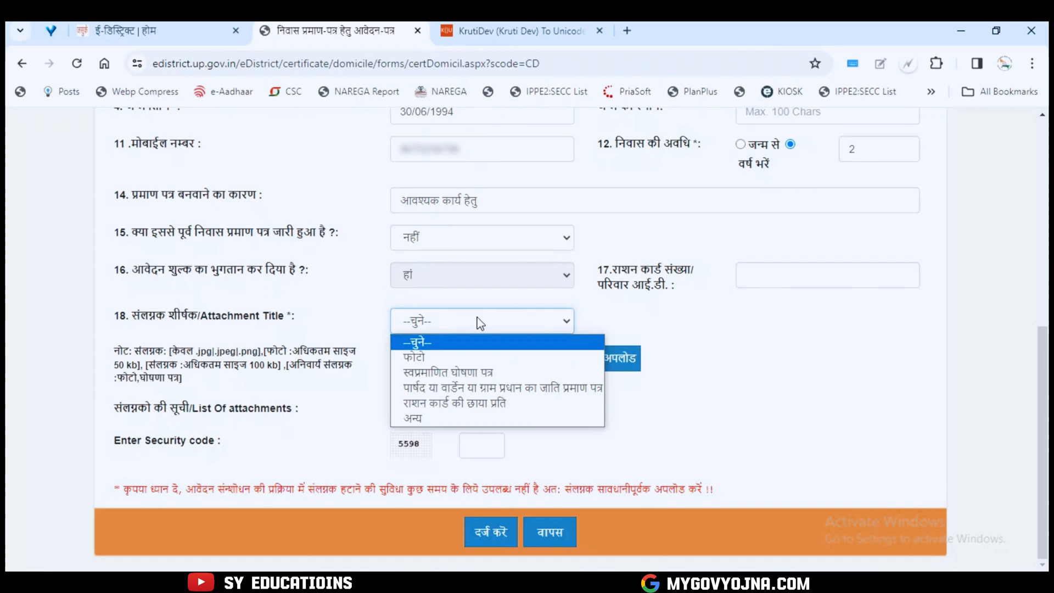
left_click(513, 373)
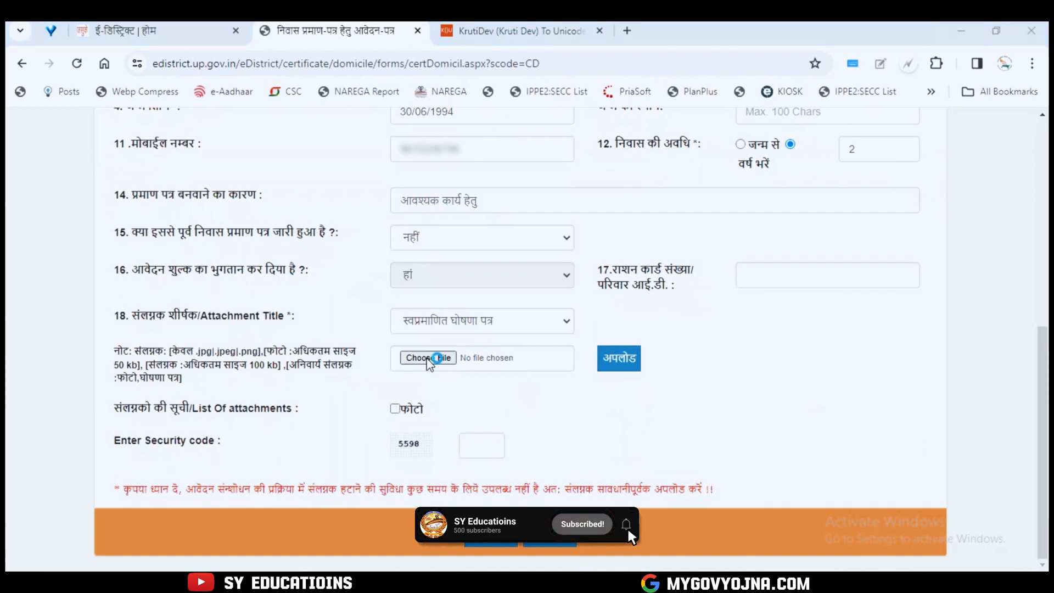
left_click(416, 357)
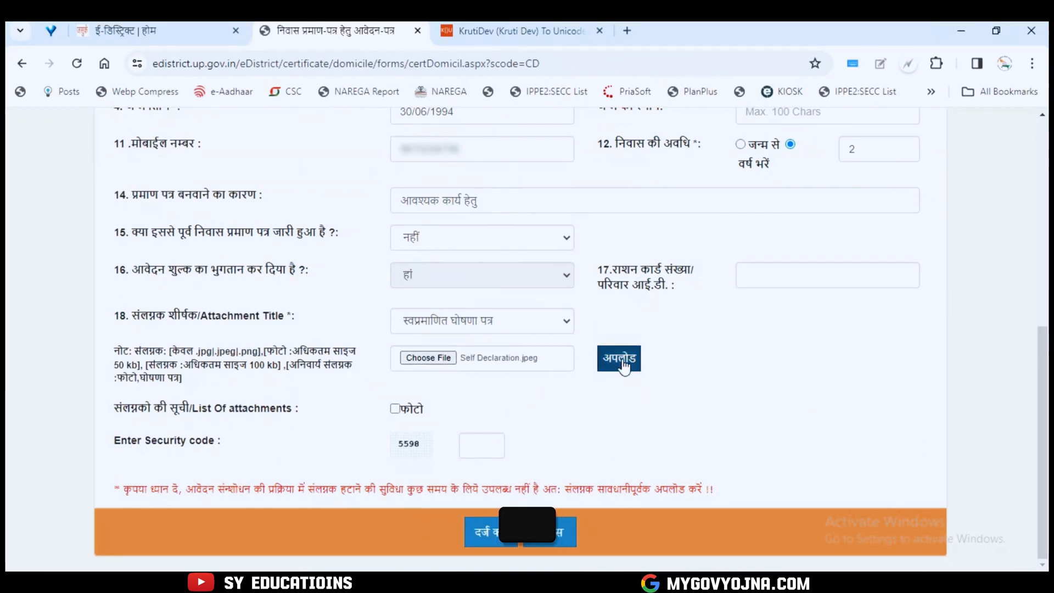
left_click(624, 364)
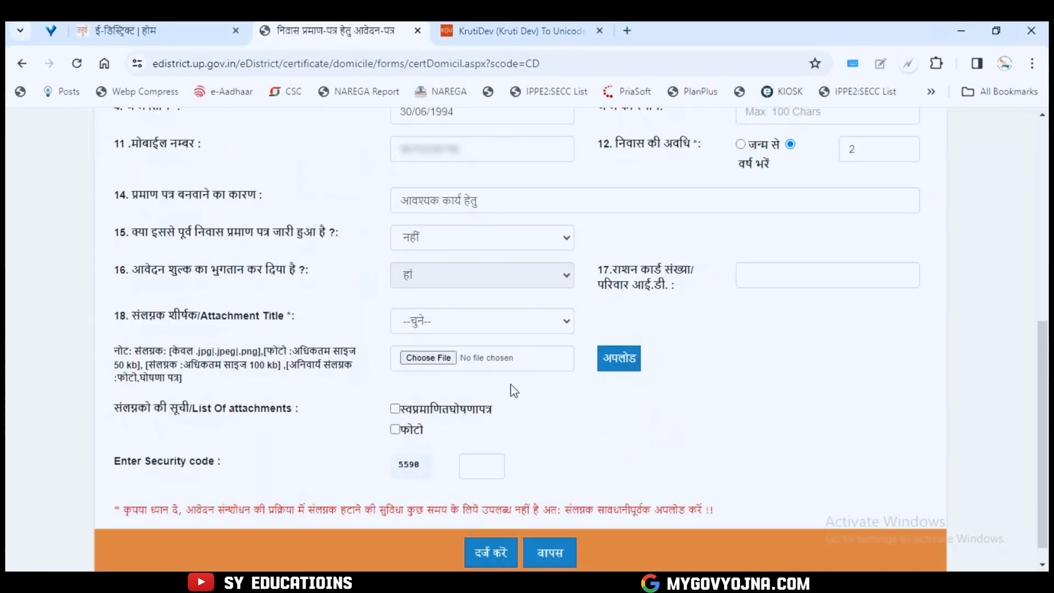
Upload Aadhar Card.jpeg as an attachment of type अन्य with the custom title "आधार कार्ड"
left_click(432, 324)
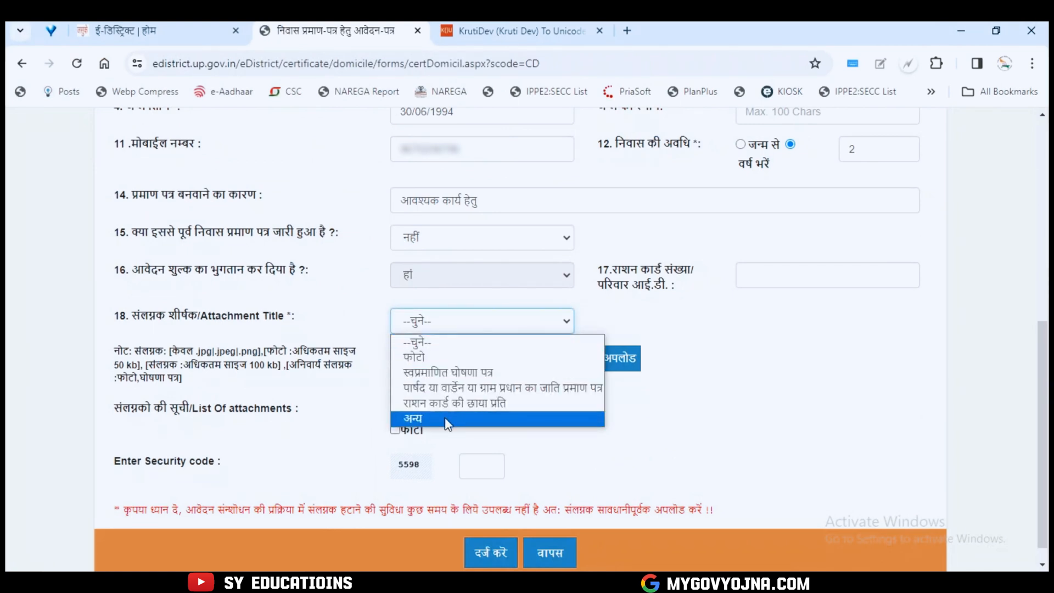
left_click(483, 420)
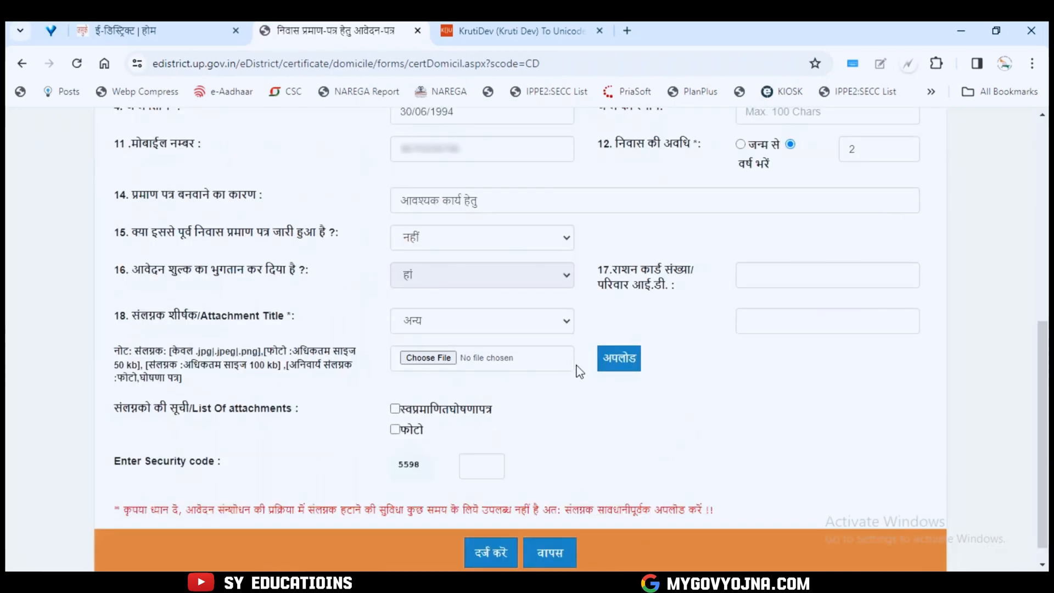
left_click(827, 321)
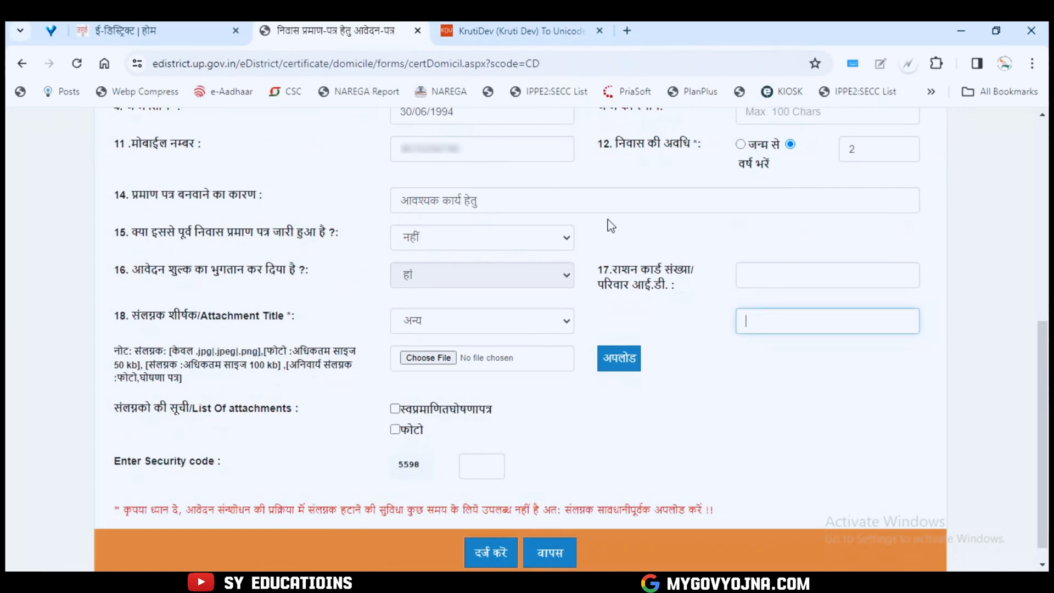
type("आधार कार्ड")
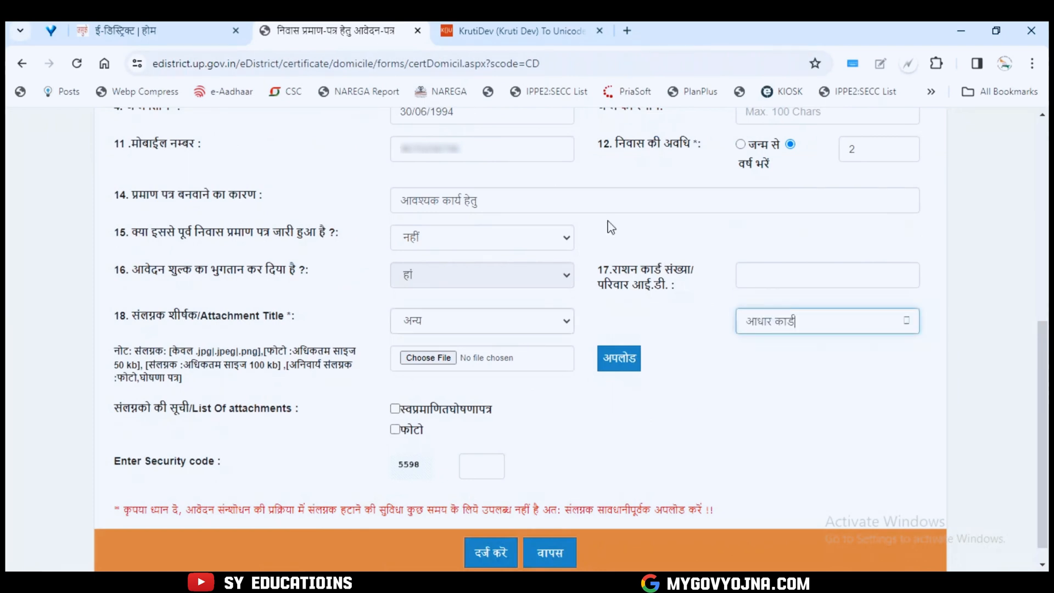
left_click(439, 358)
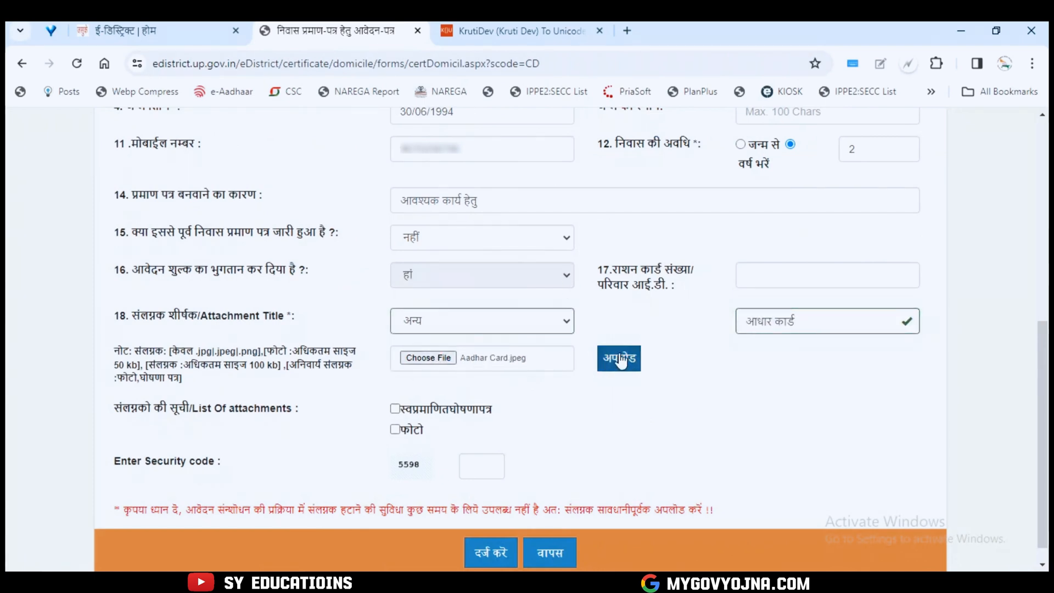
left_click(627, 364)
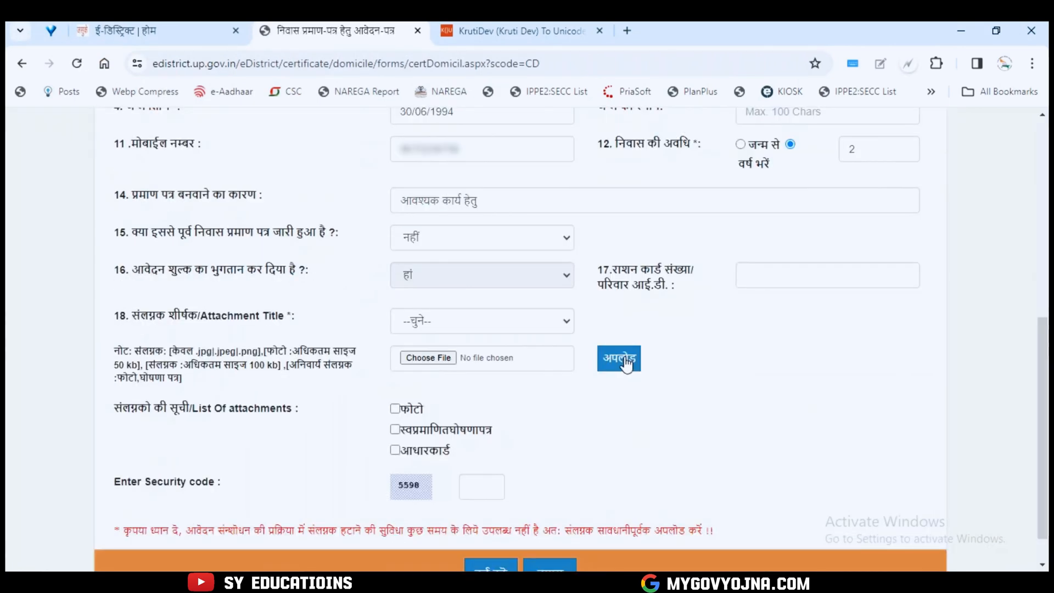
Enter the displayed security code and submit the domicile application form (दर्ज करें)
scroll(602, 428, "down", 1)
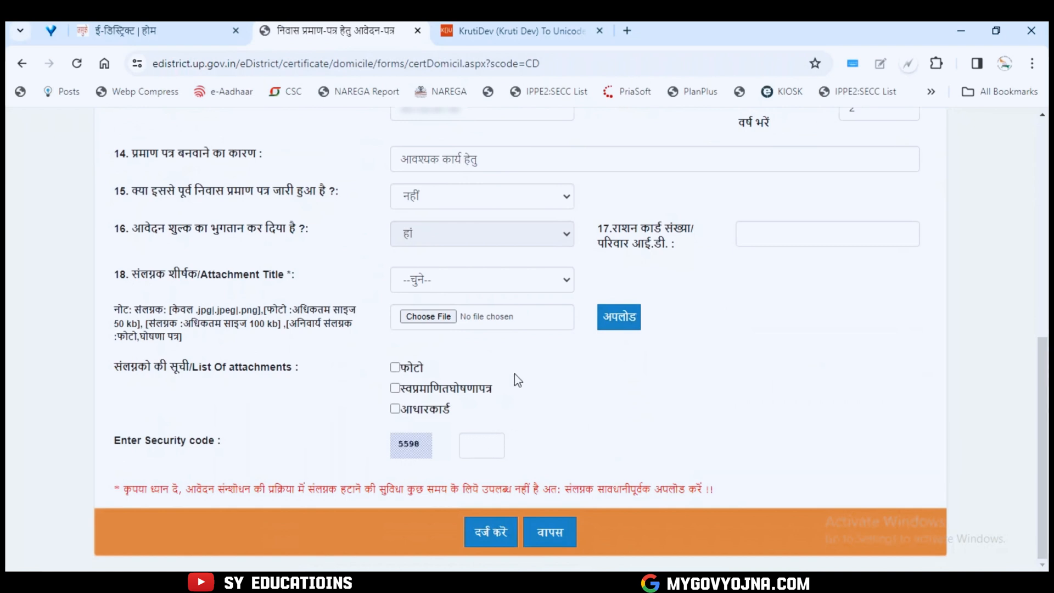
left_click(488, 441)
type("559")
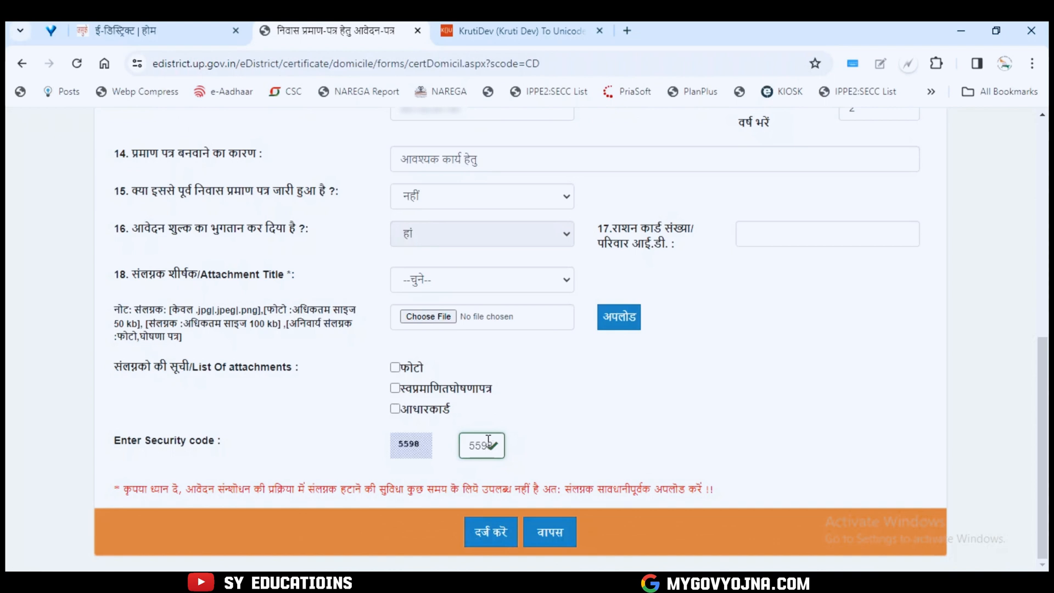
left_click(496, 528)
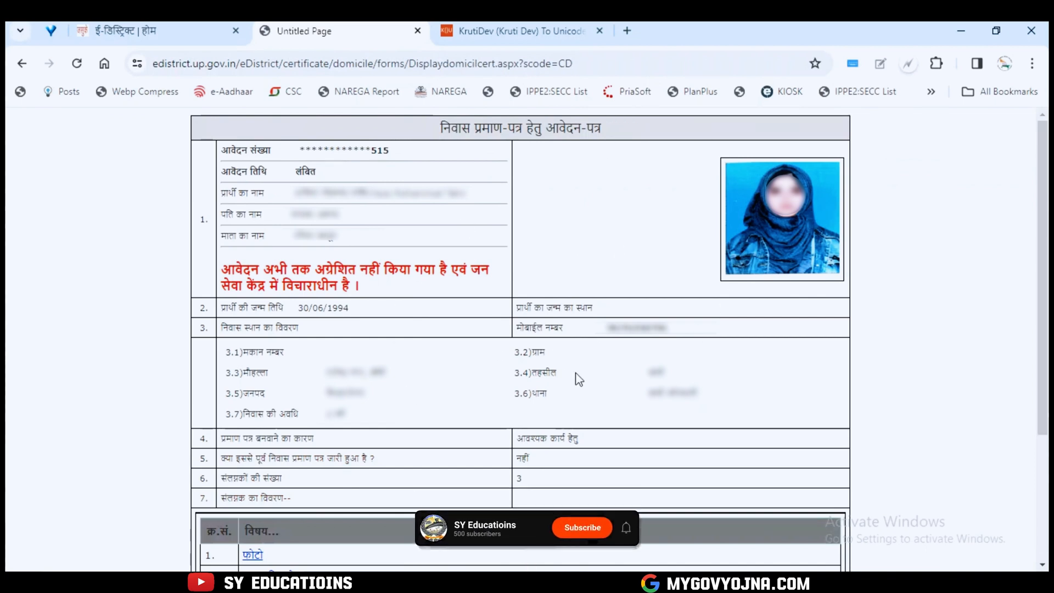
Review the application preview with its attachment list and register the application (दर्ज करें) to proceed to the wallet payment
scroll(579, 379, "down", 3)
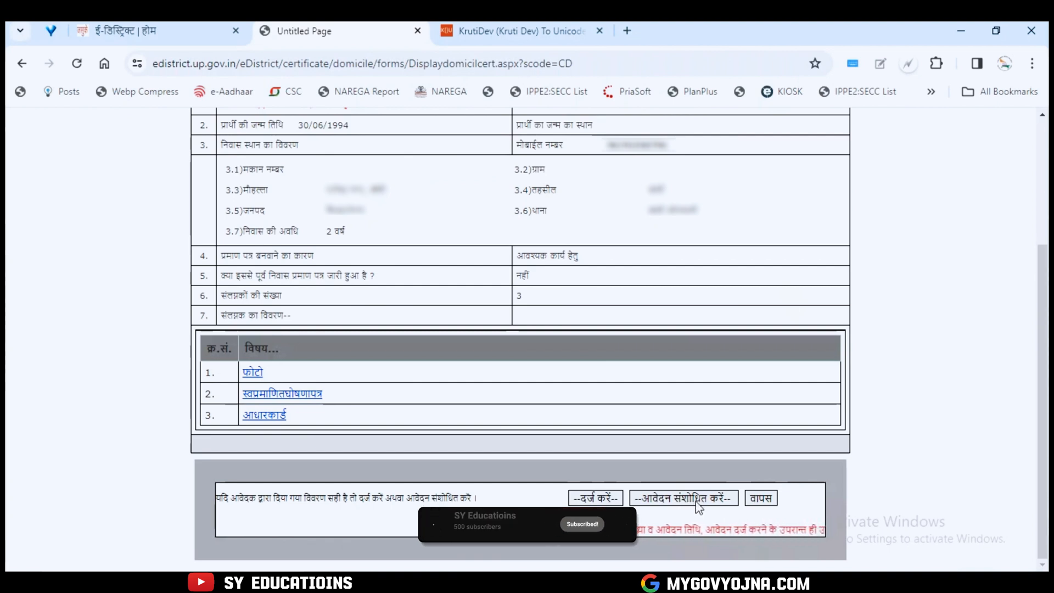
scroll(496, 522, "up", 3)
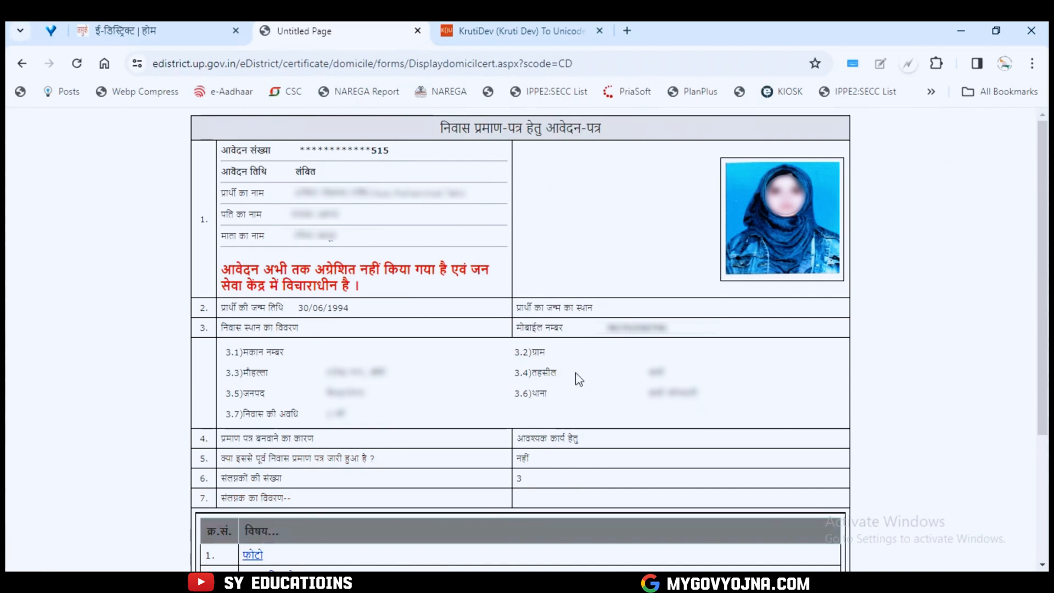
scroll(578, 379, "down", 3)
mouse_move(742, 480)
left_mouse_down()
mouse_move(671, 509)
mouse_move(628, 510)
left_mouse_up()
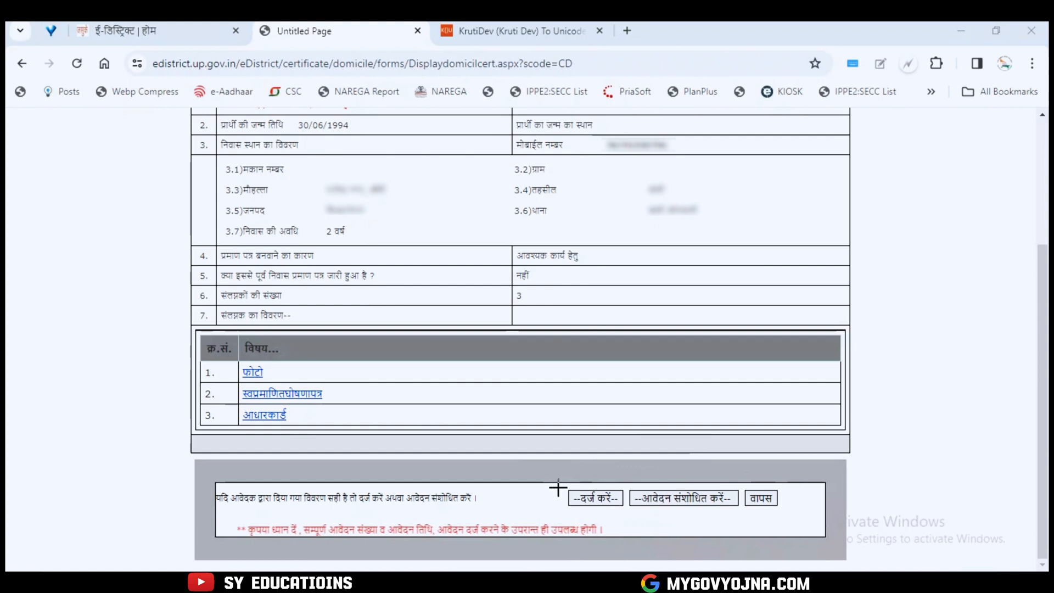
left_click_drag(560, 484, 629, 507)
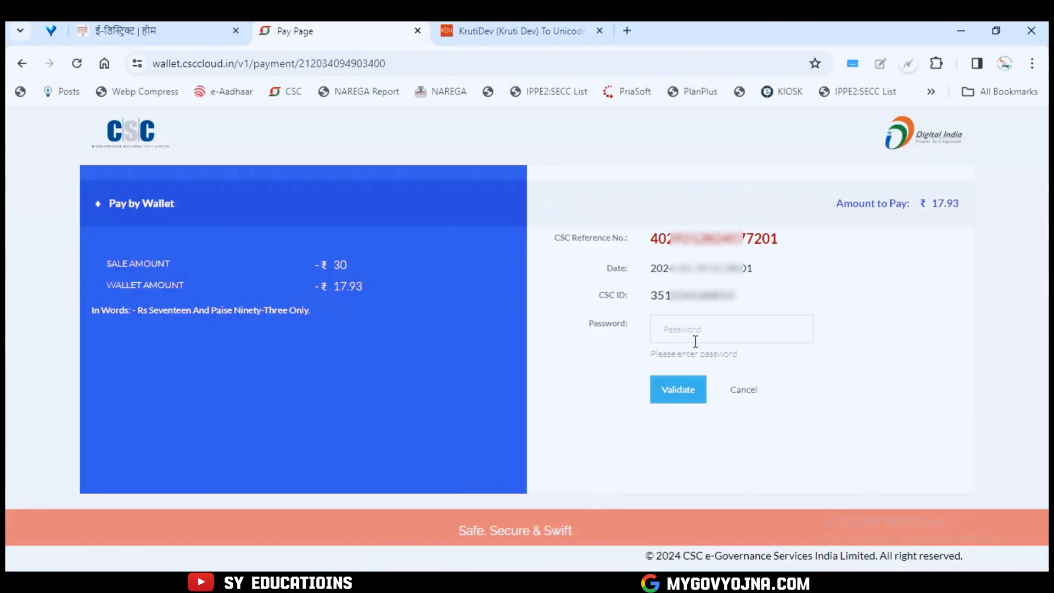
Enter the CSC wallet account password on the payment page and validate it
left_click(703, 323)
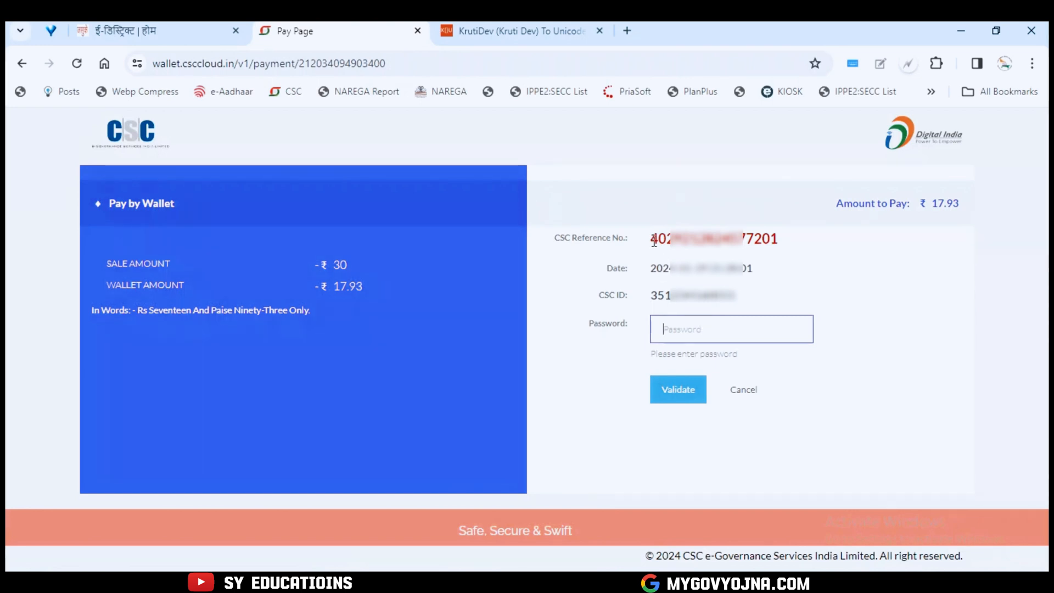
left_click_drag(654, 242, 784, 249)
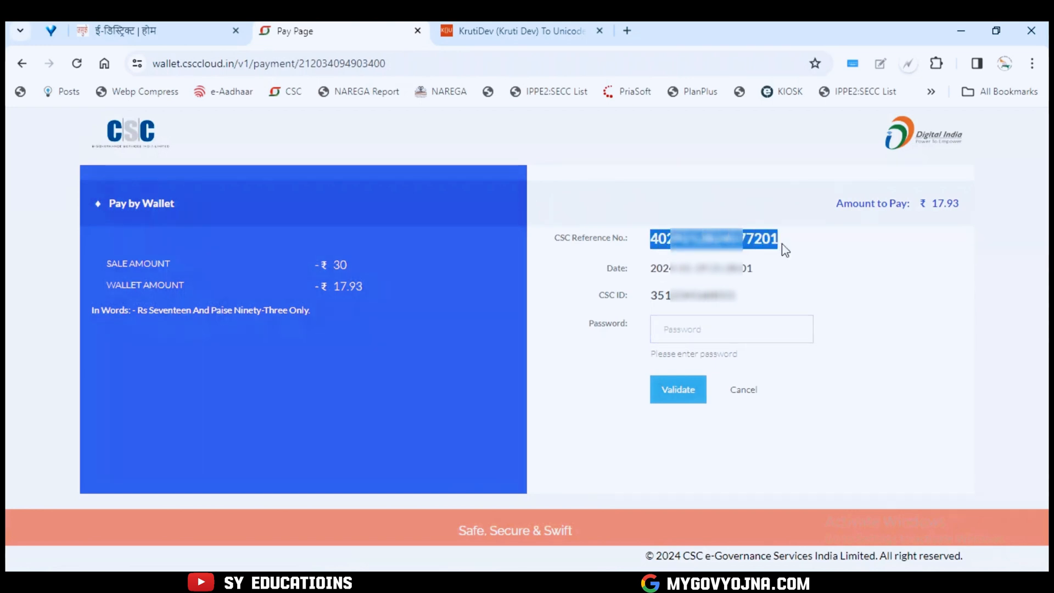
left_click(690, 336)
type("•")
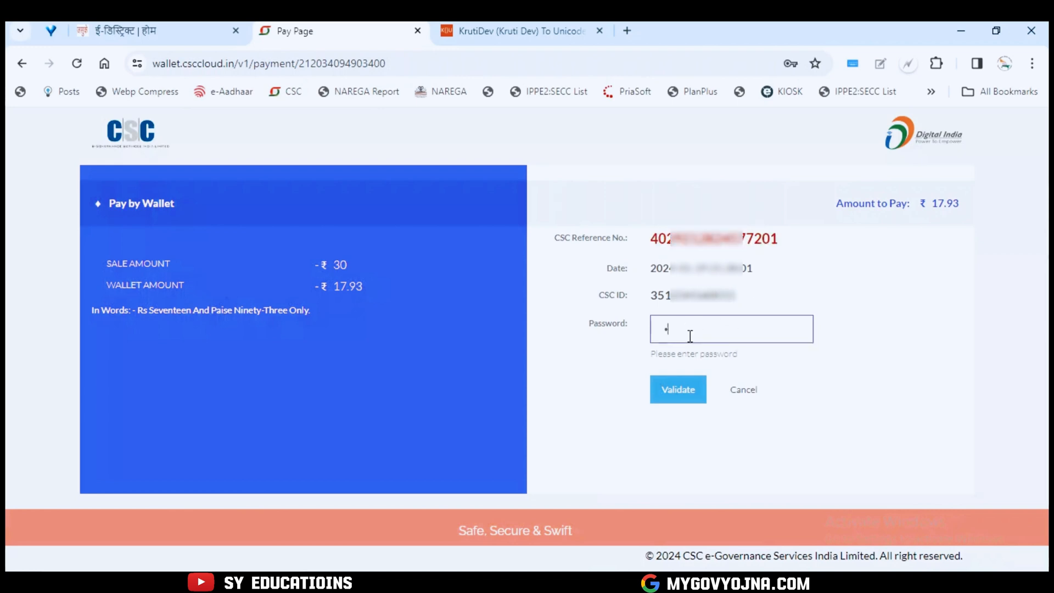
type("•••••••••")
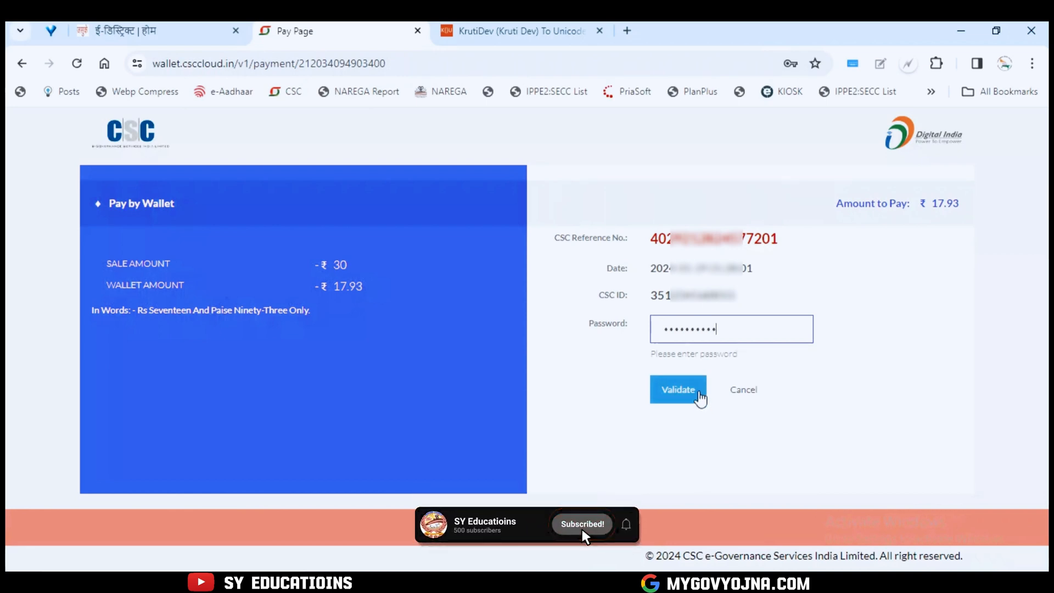
left_click(700, 392)
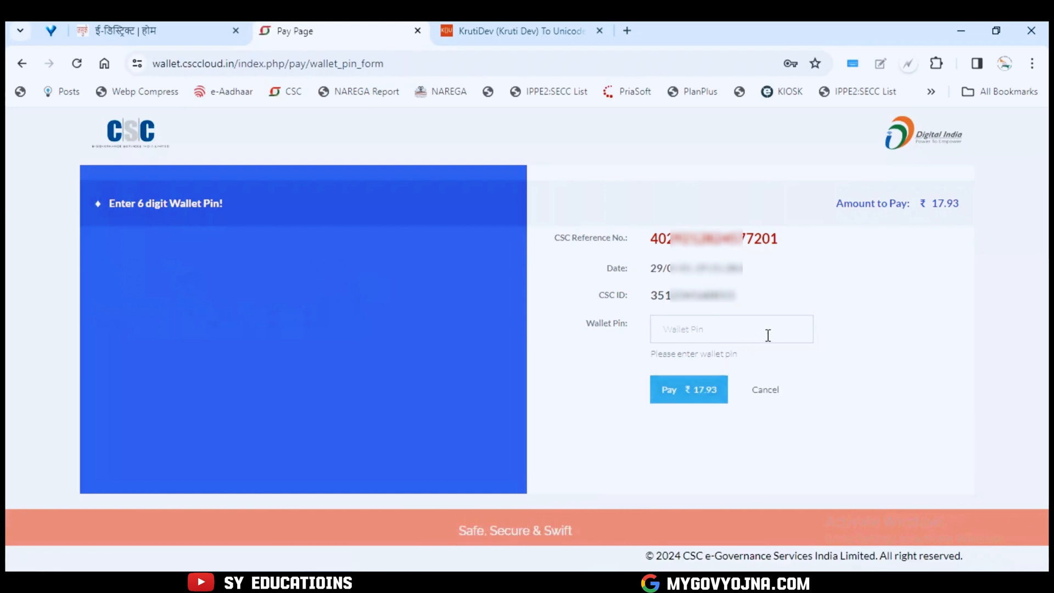
Enter the 6-digit CSC wallet PIN and pay the ₹17.93 application fee
left_click(767, 334)
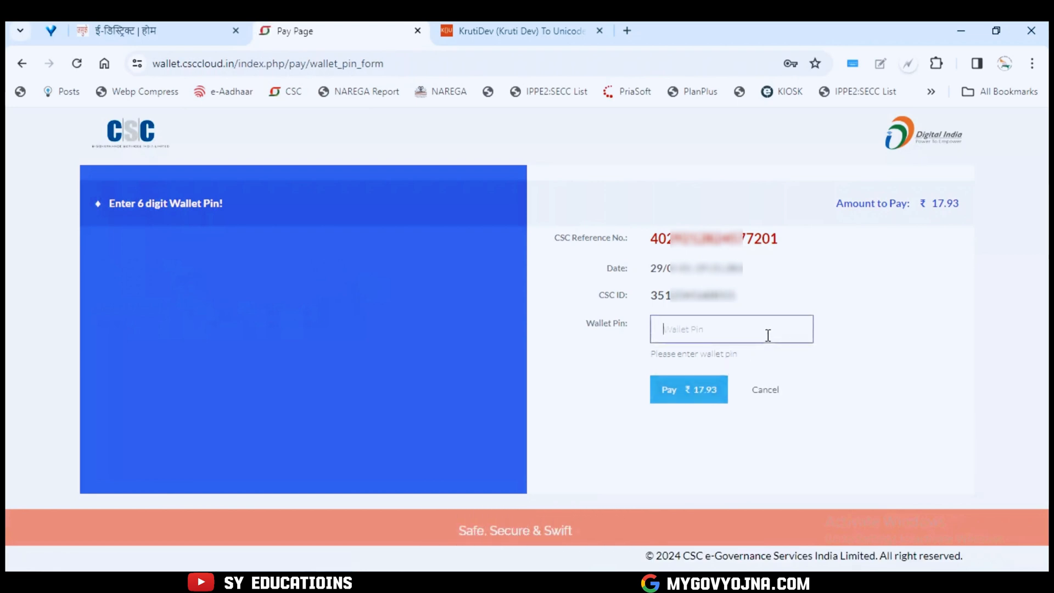
type("••••••")
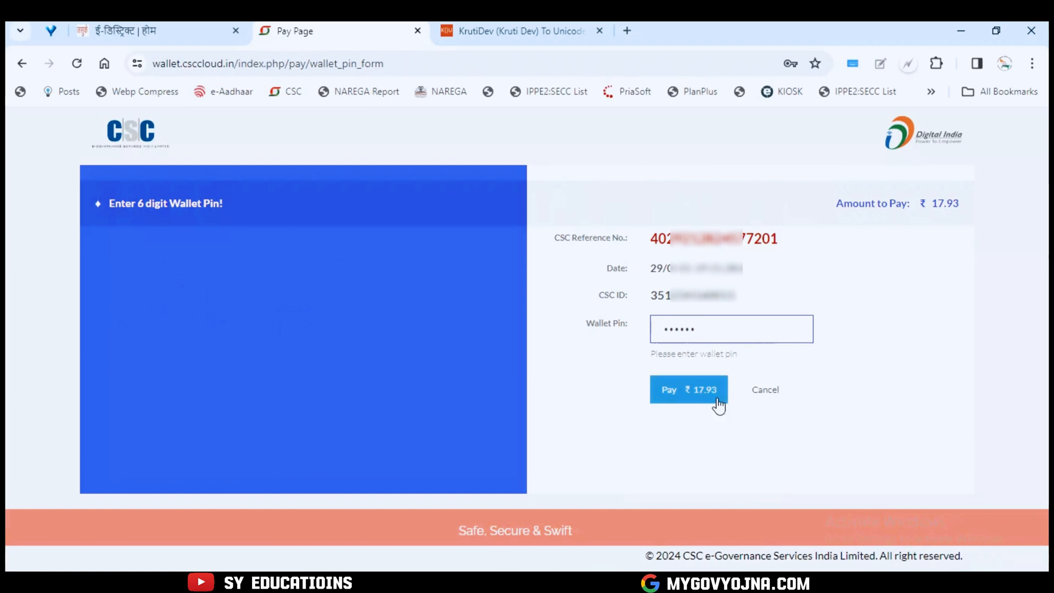
left_click(717, 399)
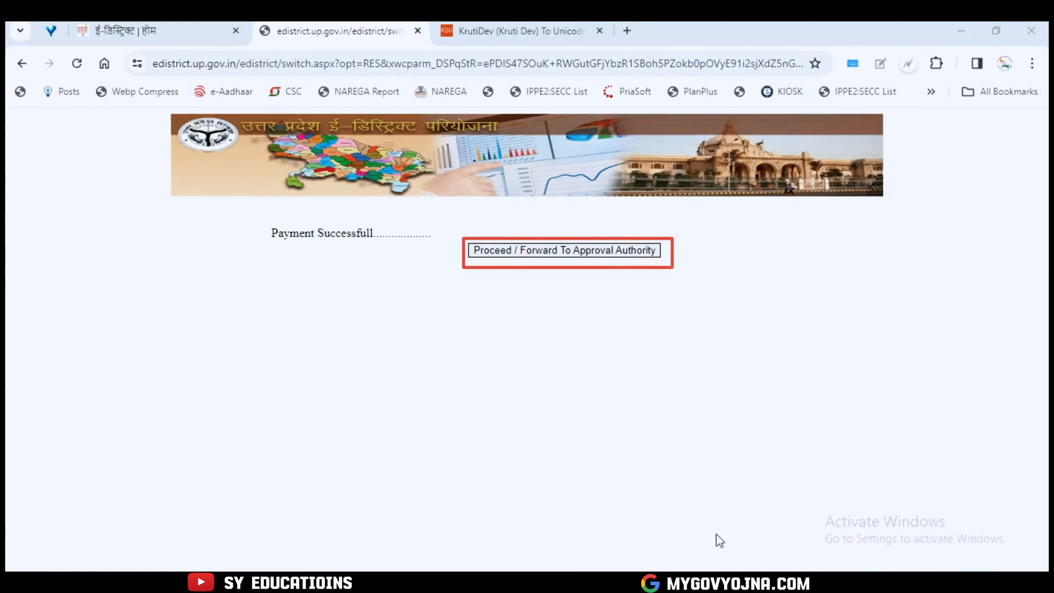
Forward the paid application to the approval authority and review its acknowledgement slip (पावती पत्र) down to the end
left_click(584, 252)
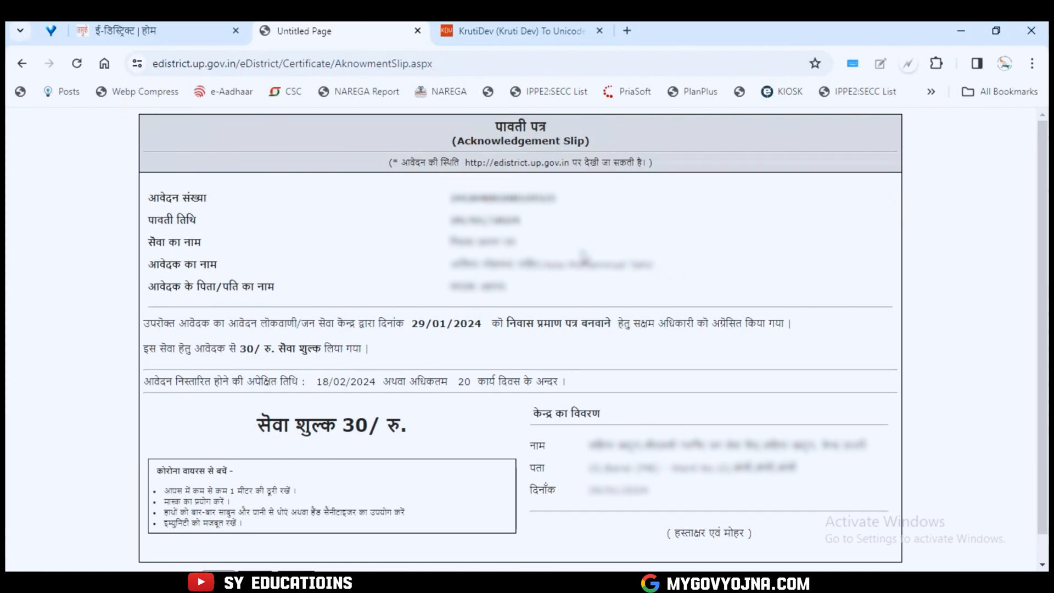
scroll(583, 256, "down", 1)
scroll(583, 255, "up", 1)
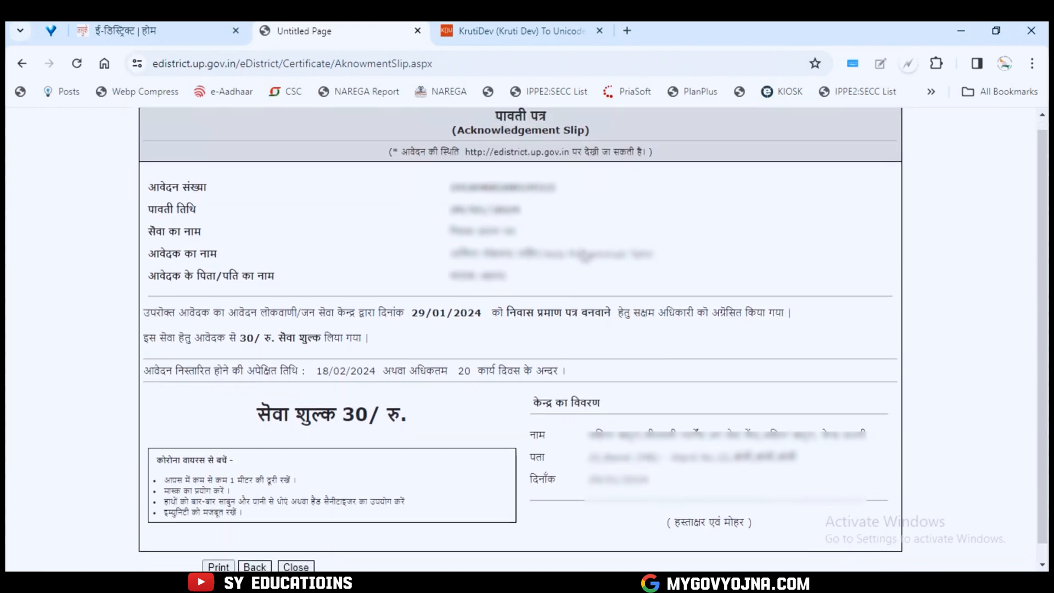
scroll(585, 256, "down", 1)
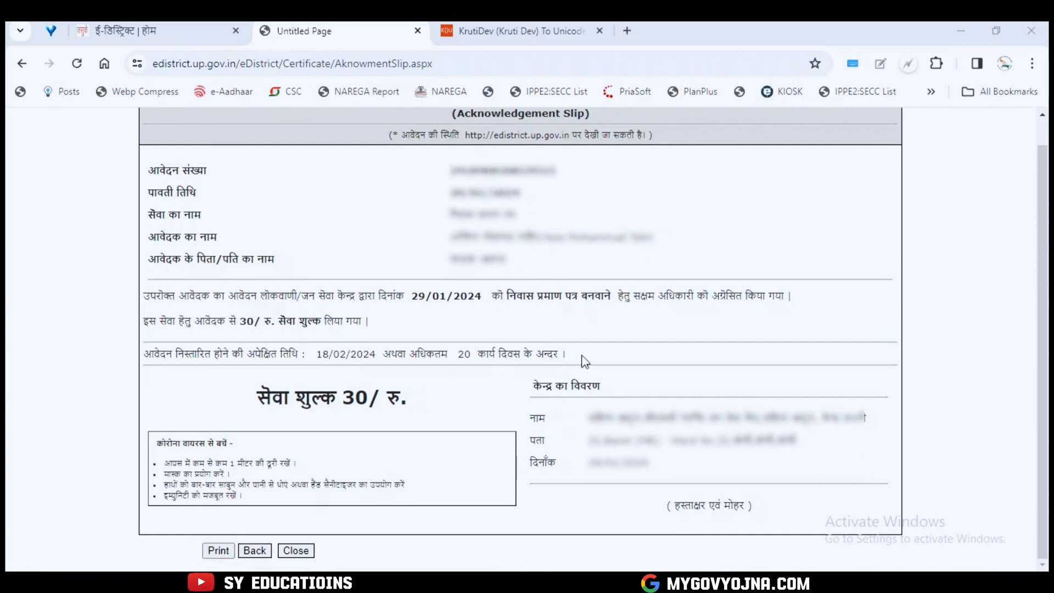
scroll(585, 361, "up", 1)
scroll(585, 361, "down", 1)
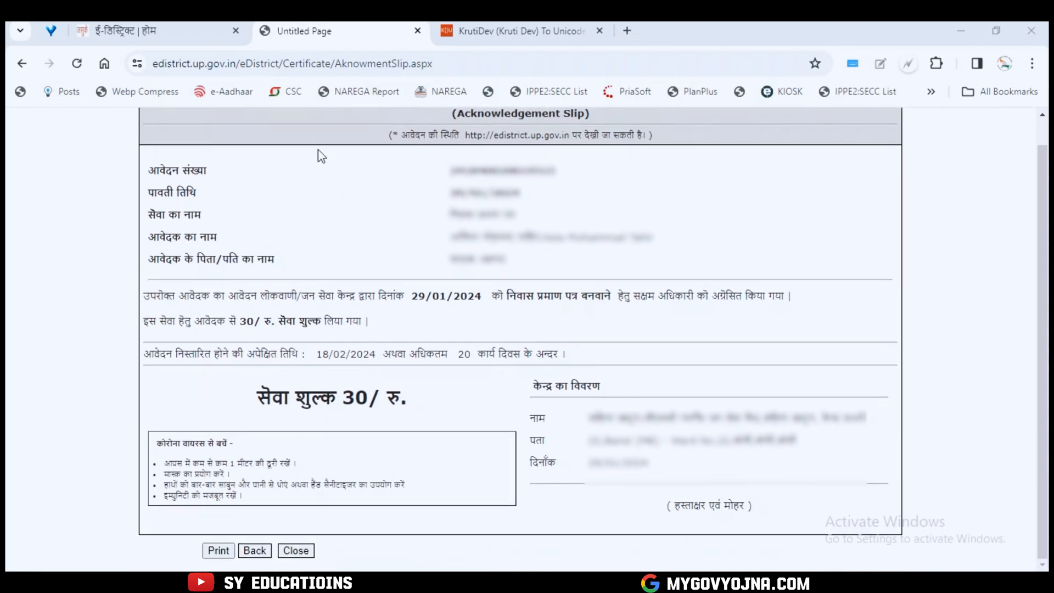